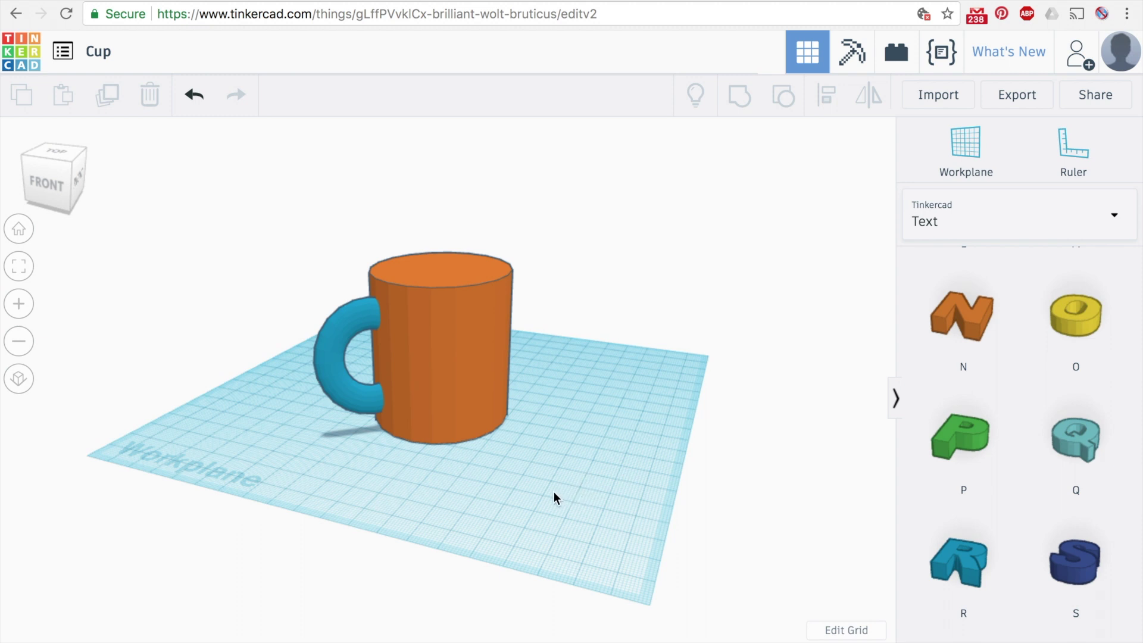
# - Fit the blue handle against the cup and group both into one orange mug
pyautogui.moveTo(349, 403)
pyautogui.mouseDown()
pyautogui.moveTo(266, 410)
pyautogui.moveTo(362, 397)
pyautogui.mouseUp()
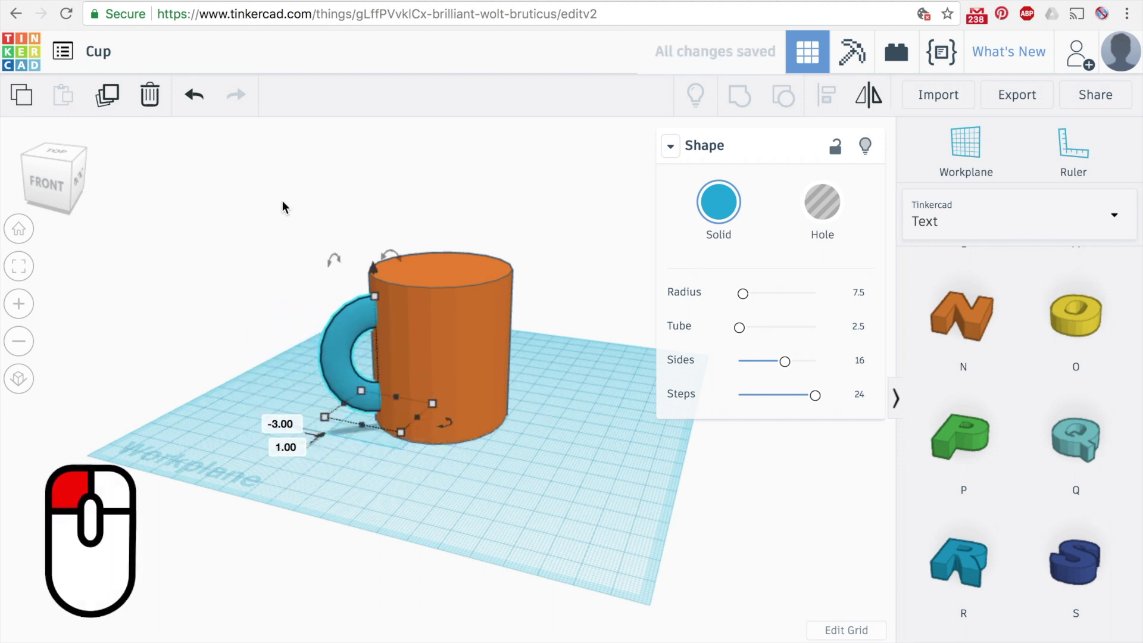
pyautogui.moveTo(284, 213); pyautogui.dragTo(555, 507)
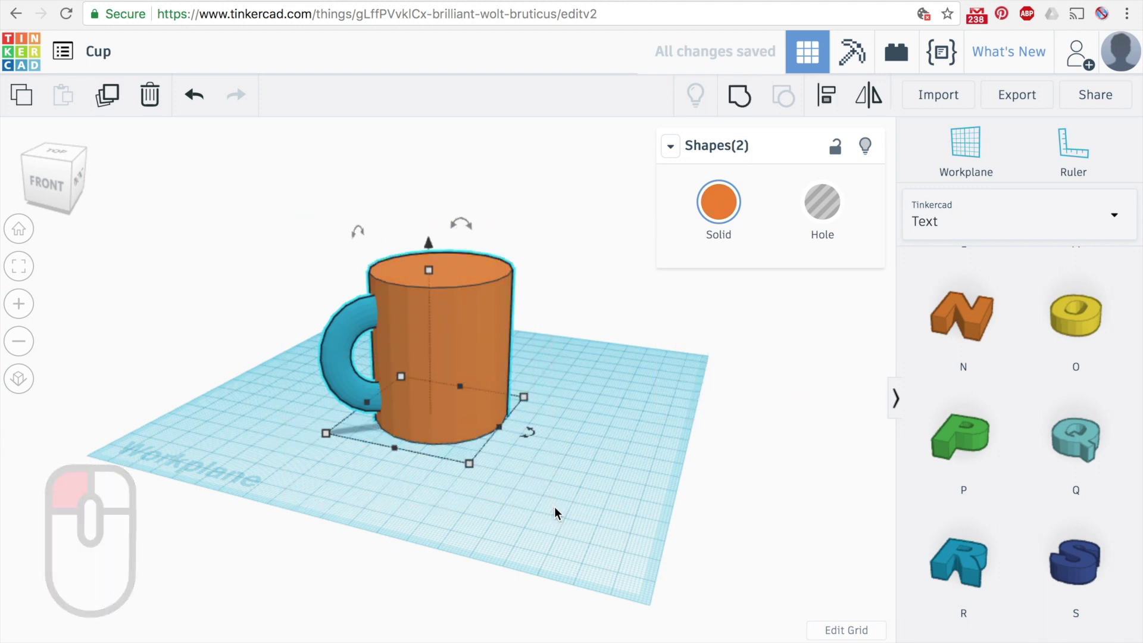
pyautogui.click(744, 102)
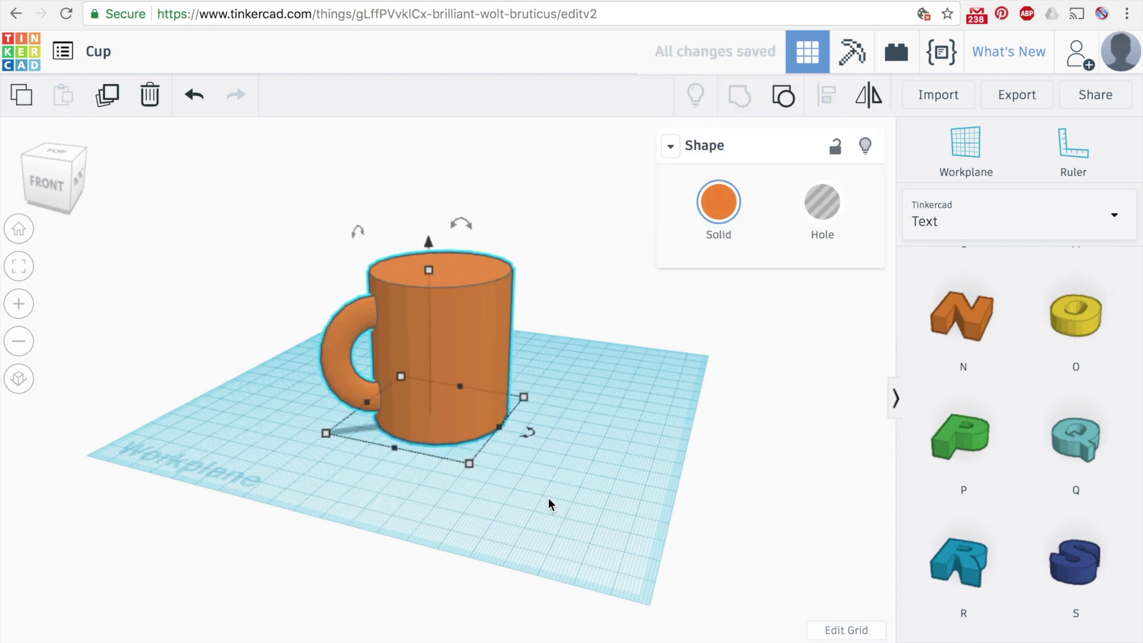
pyautogui.click(562, 510)
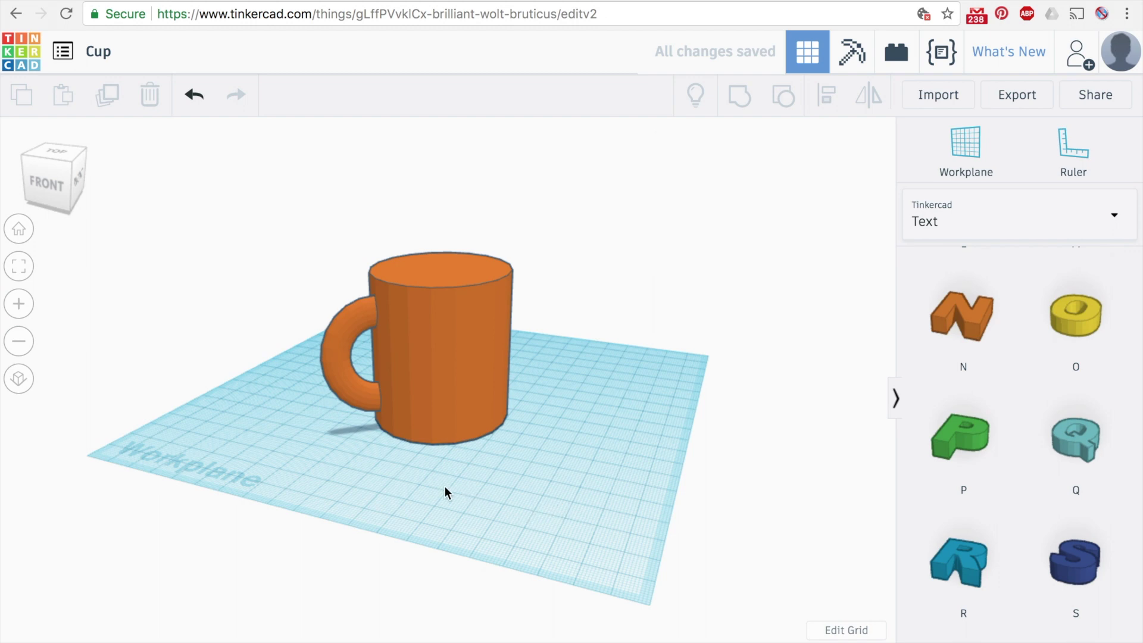
pyautogui.moveTo(445, 488); pyautogui.dragTo(404, 484, button='right')
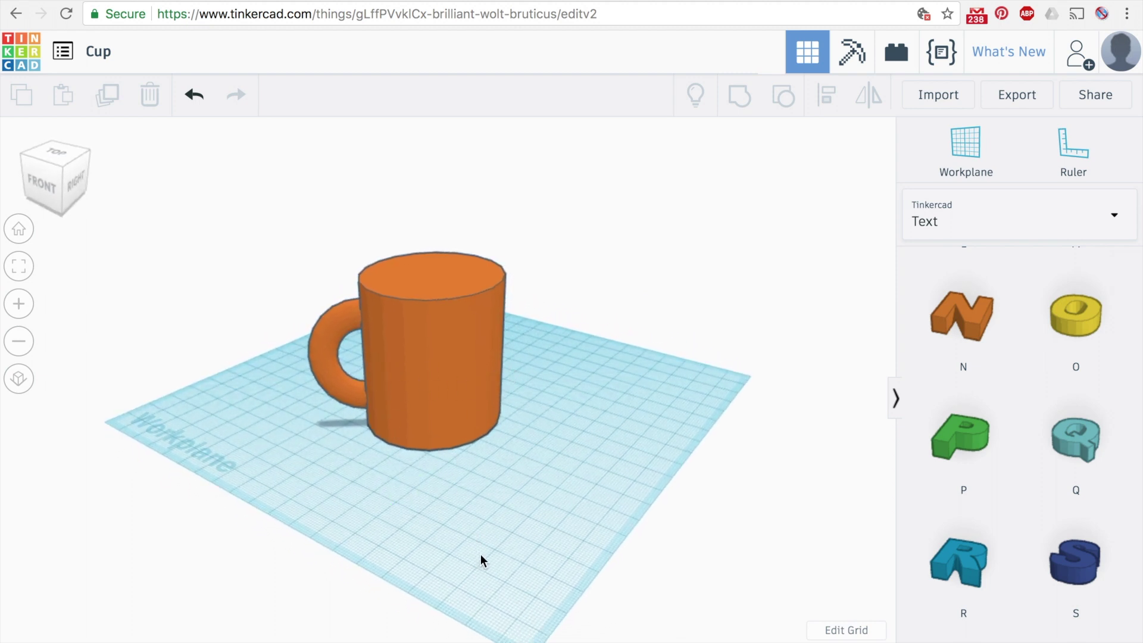
pyautogui.moveTo(482, 555); pyautogui.dragTo(653, 543, button='right')
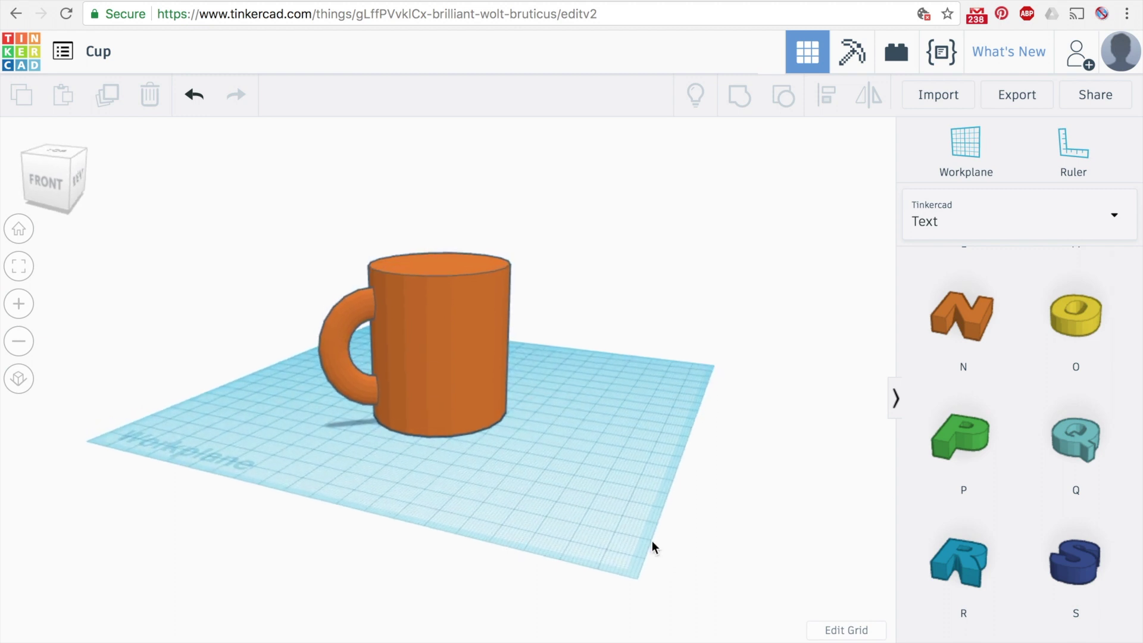
pyautogui.click(1083, 571)
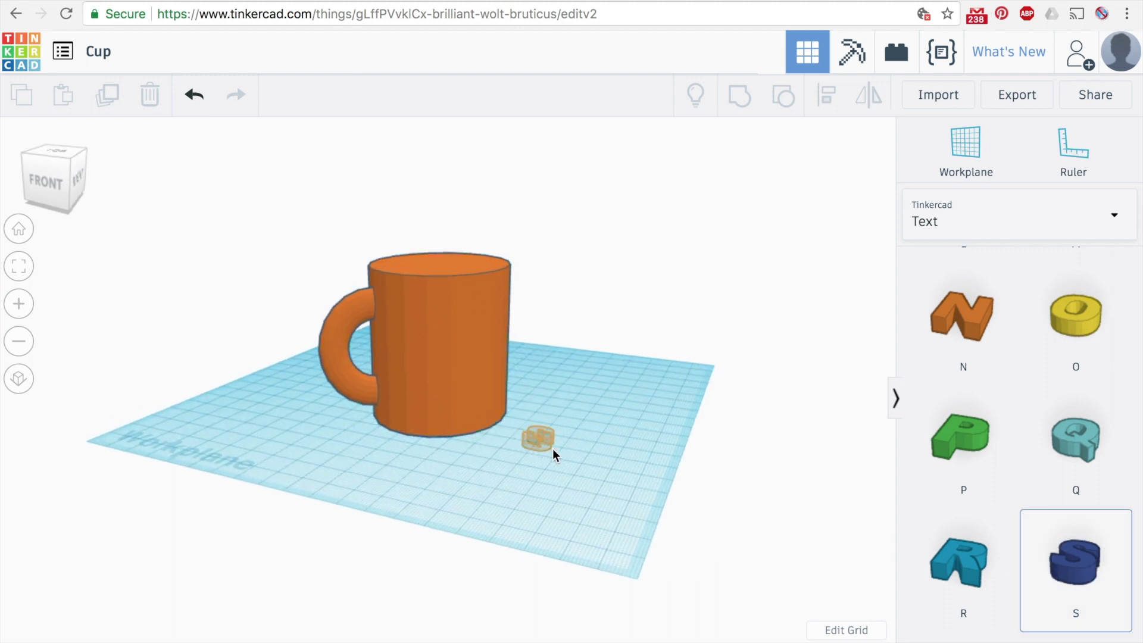
pyautogui.click(555, 453)
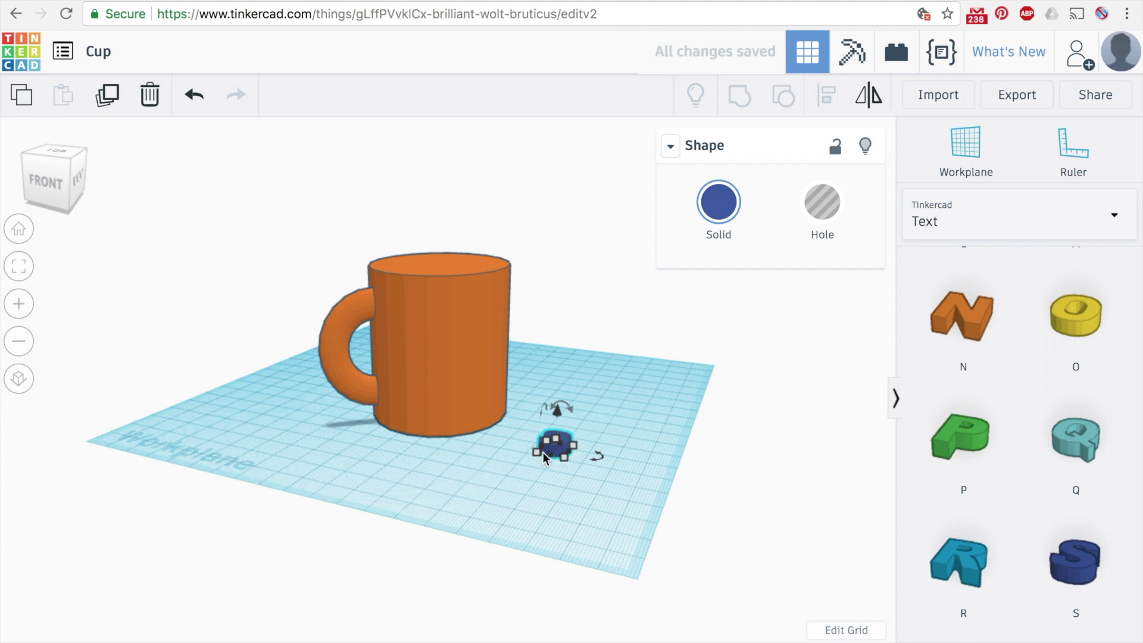
pyautogui.moveTo(545, 408); pyautogui.dragTo(539, 441)
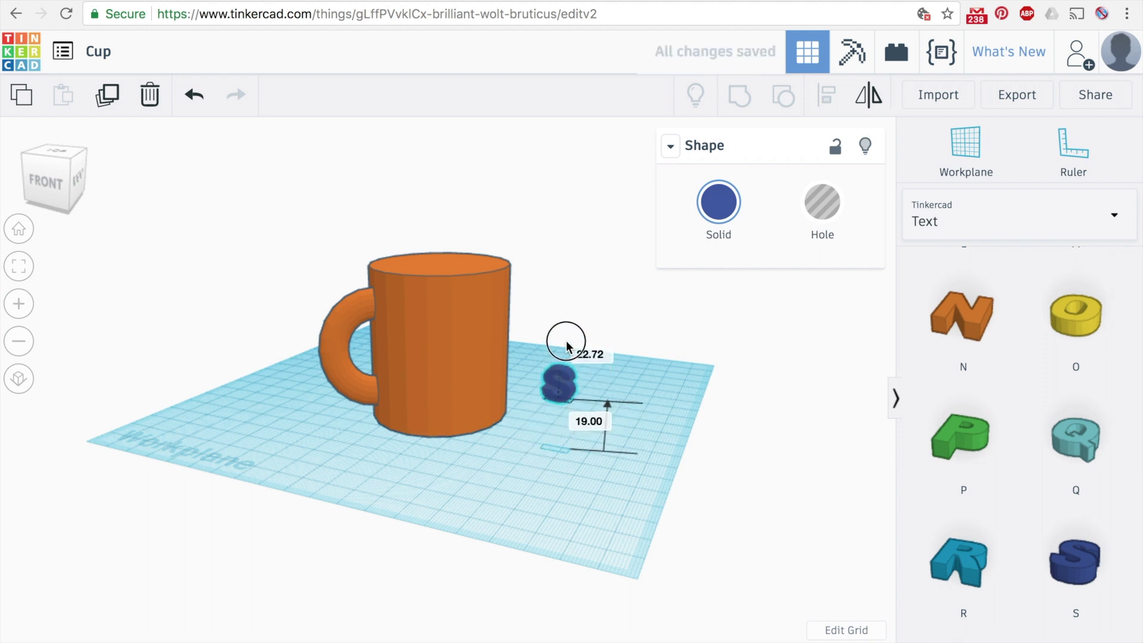
pyautogui.moveTo(536, 382); pyautogui.dragTo(466, 373)
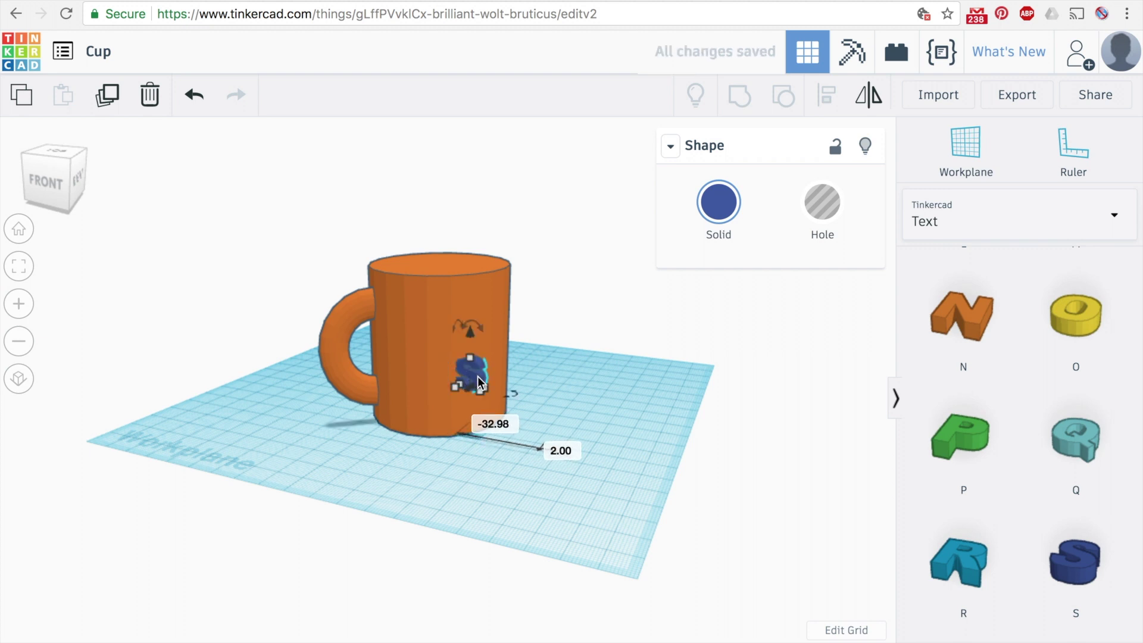
pyautogui.hotkey('ctrl', 'z')
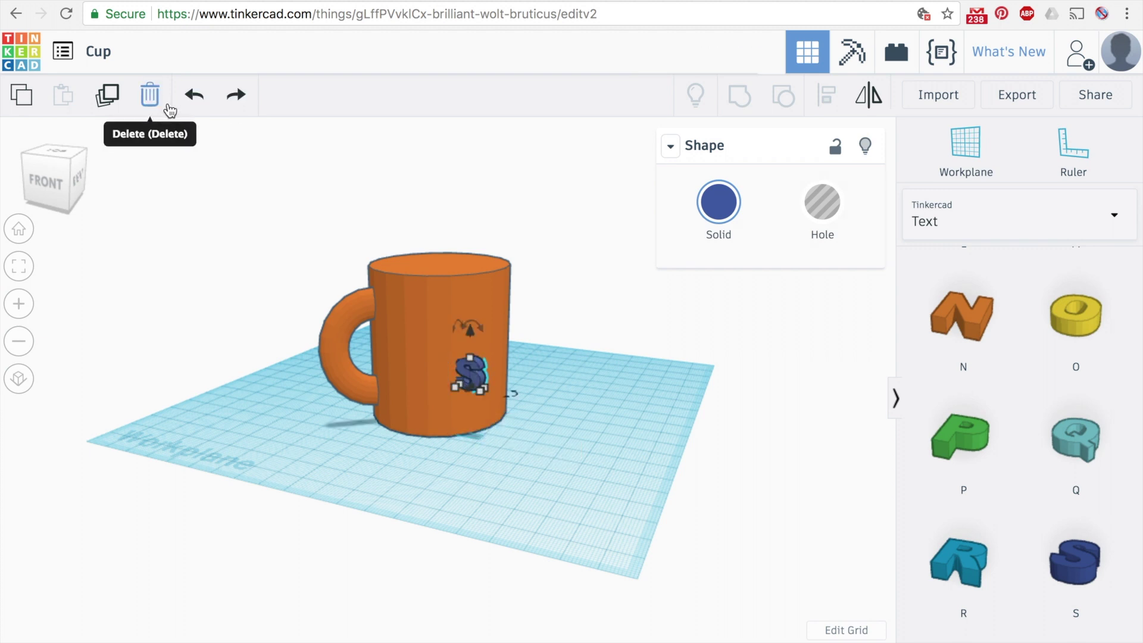
pyautogui.click(149, 96)
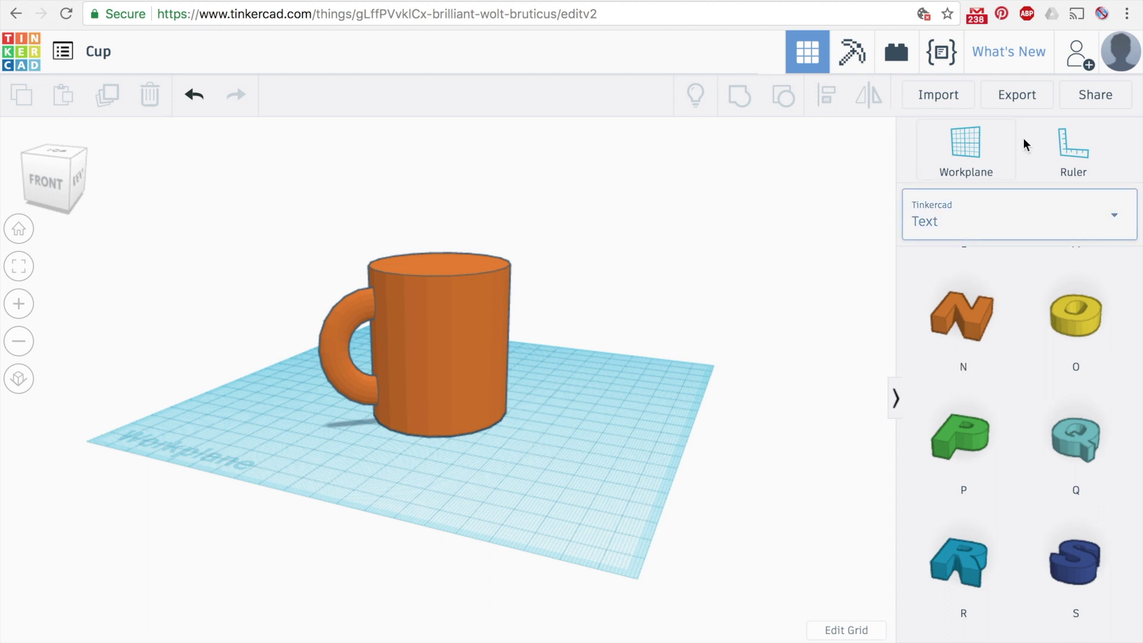
# - Pick the Workplane tool from the right-hand panel
pyautogui.click(980, 151)
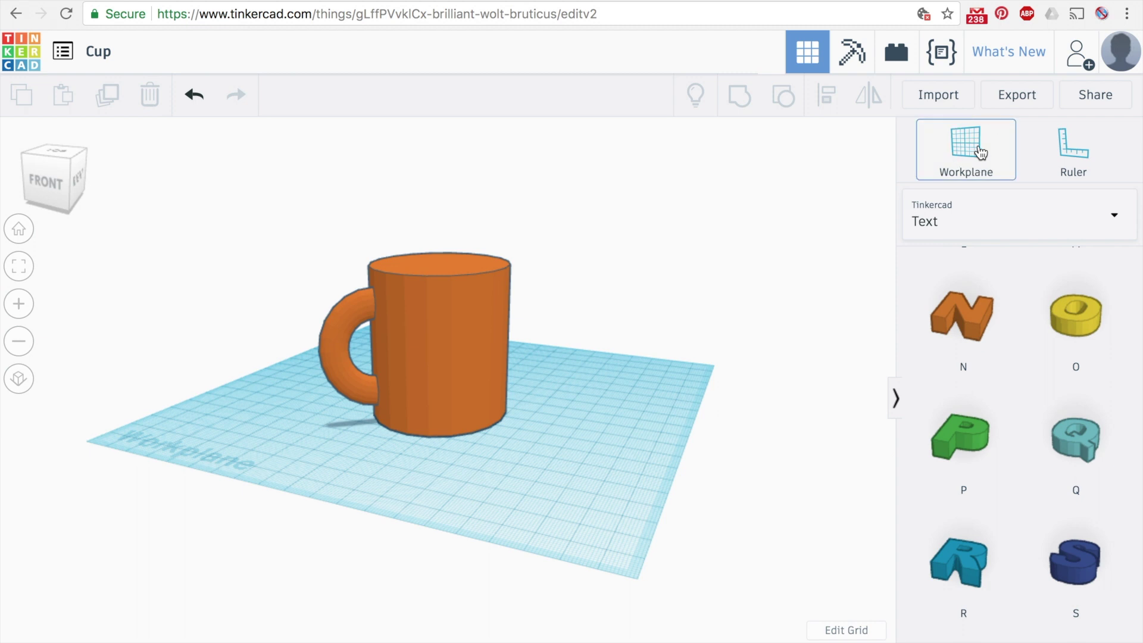
# - Set a workplane on the cup's front face and drop the letter S onto it
pyautogui.click(420, 349)
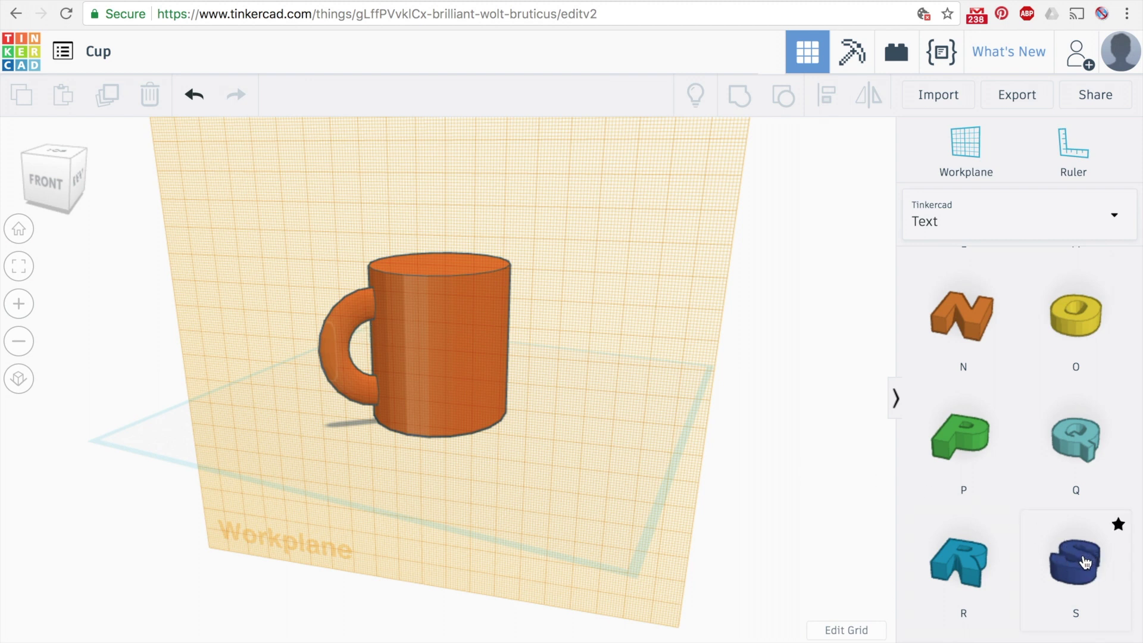
pyautogui.moveTo(1085, 562); pyautogui.dragTo(420, 352)
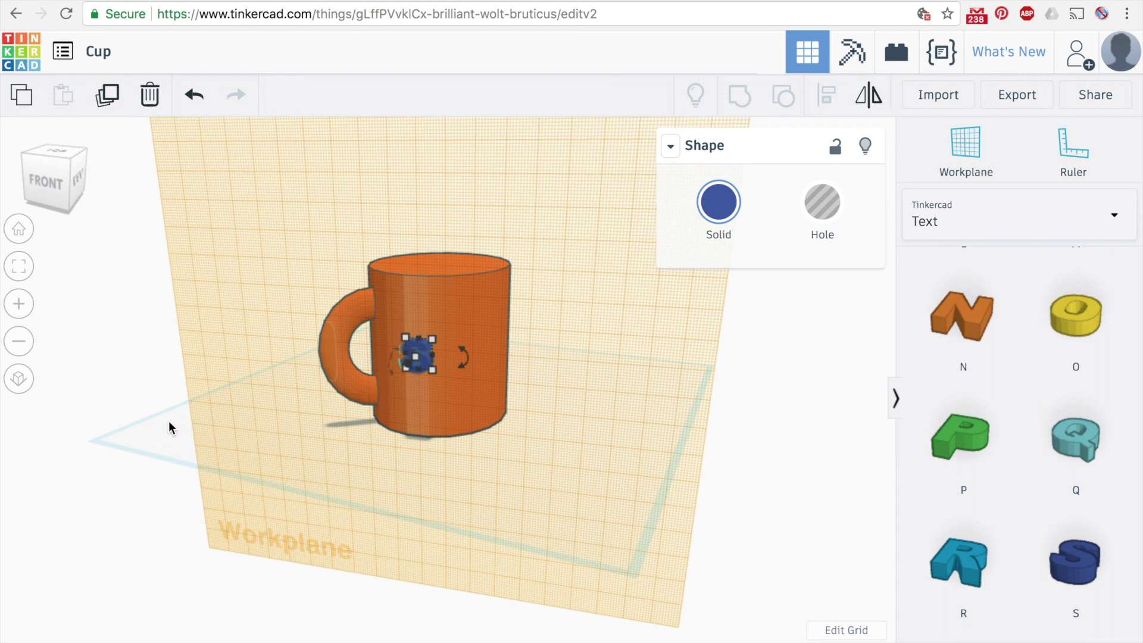
pyautogui.moveTo(169, 421); pyautogui.dragTo(248, 453, button='right')
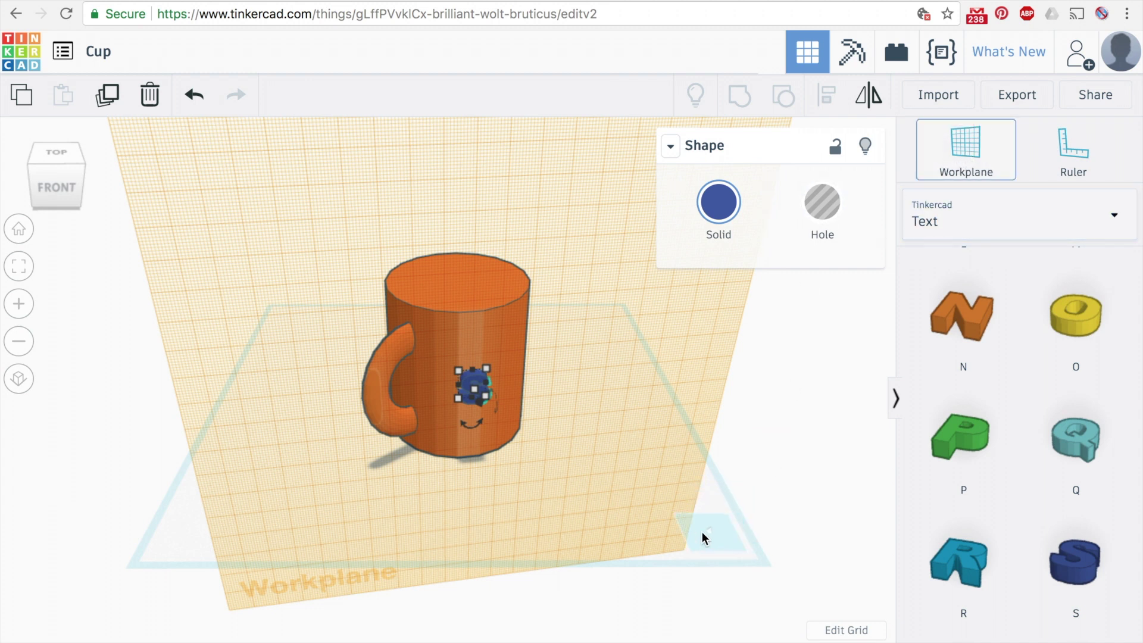
# - Reset the workplane to the ground and raise the letter S higher on the cup
pyautogui.click(715, 535)
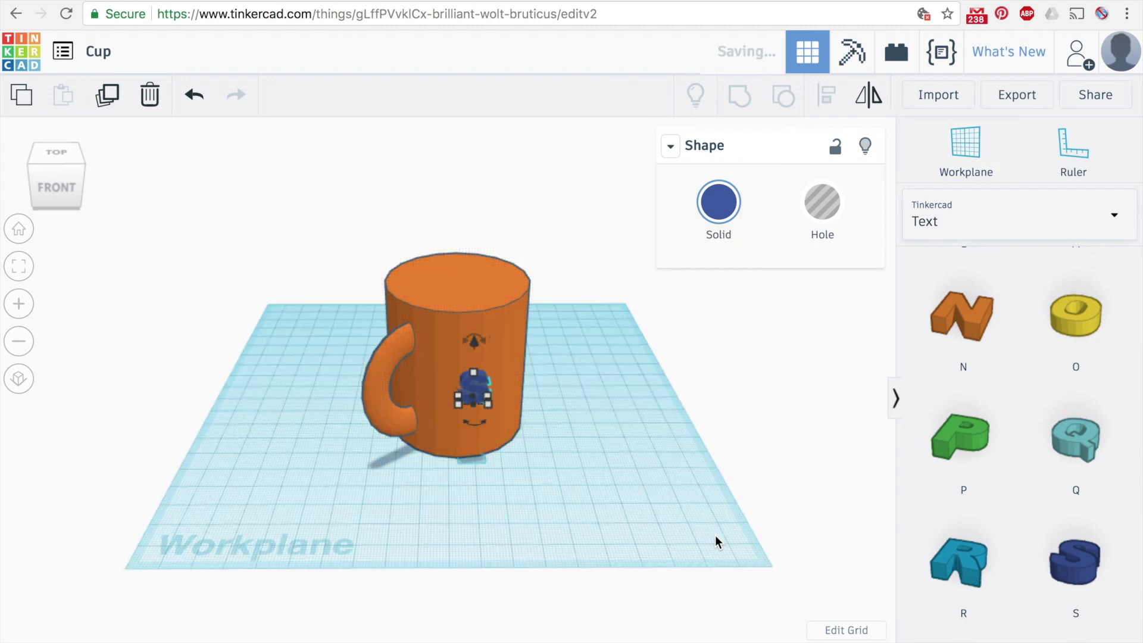
pyautogui.click(538, 498)
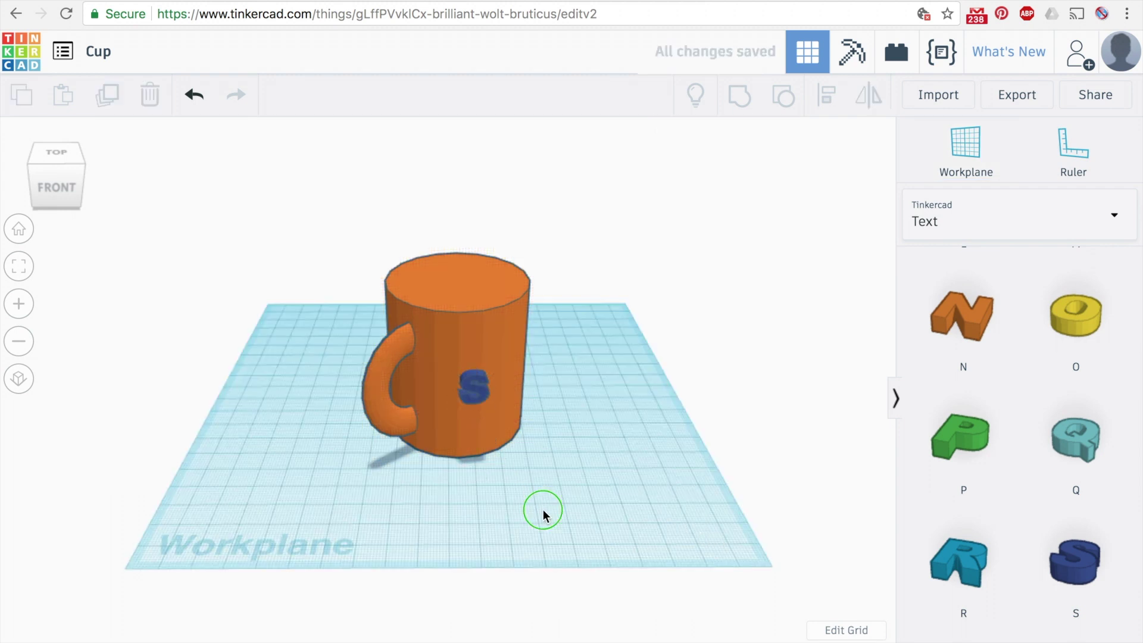
pyautogui.moveTo(542, 511); pyautogui.dragTo(541, 467, button='right')
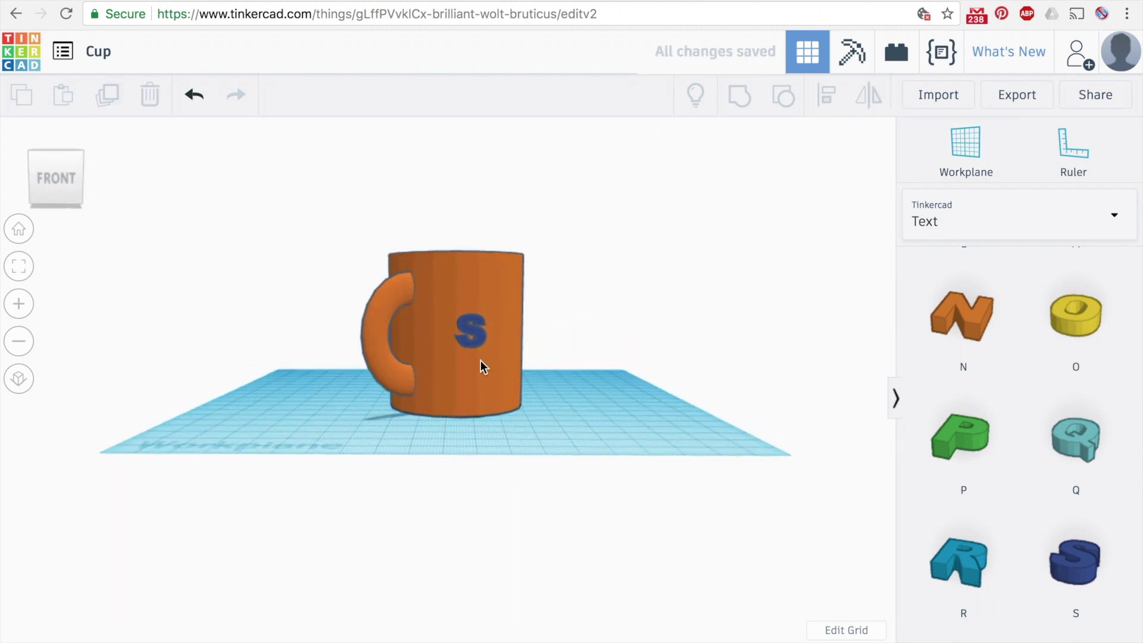
pyautogui.click(473, 343)
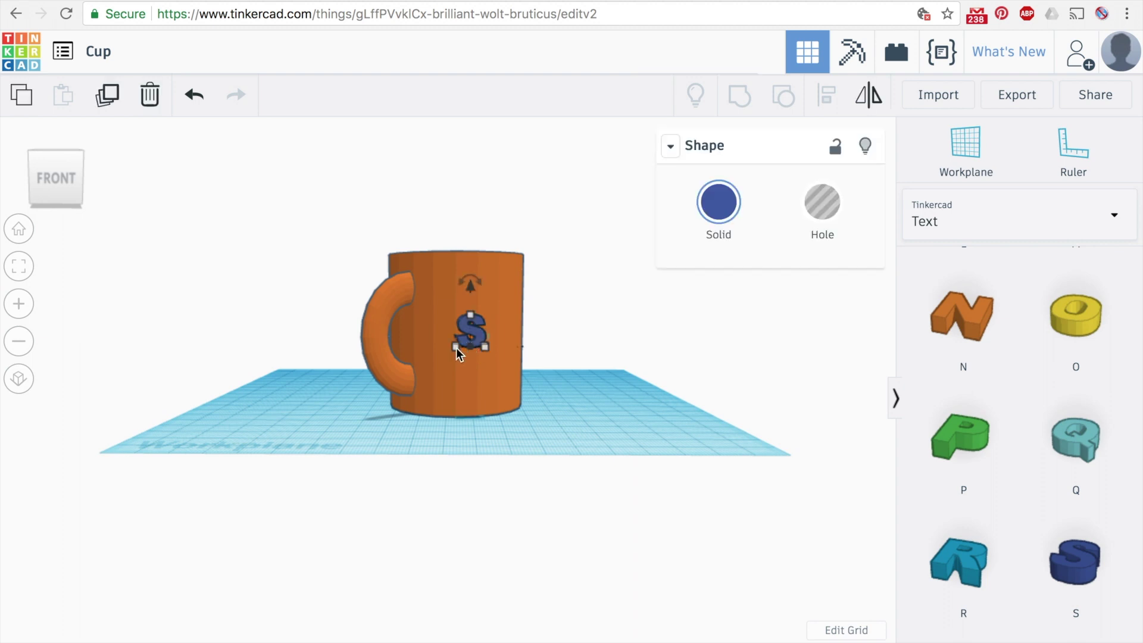
pyautogui.hotkey('ctrl', 'z')
pyautogui.moveTo(493, 340); pyautogui.dragTo(492, 320)
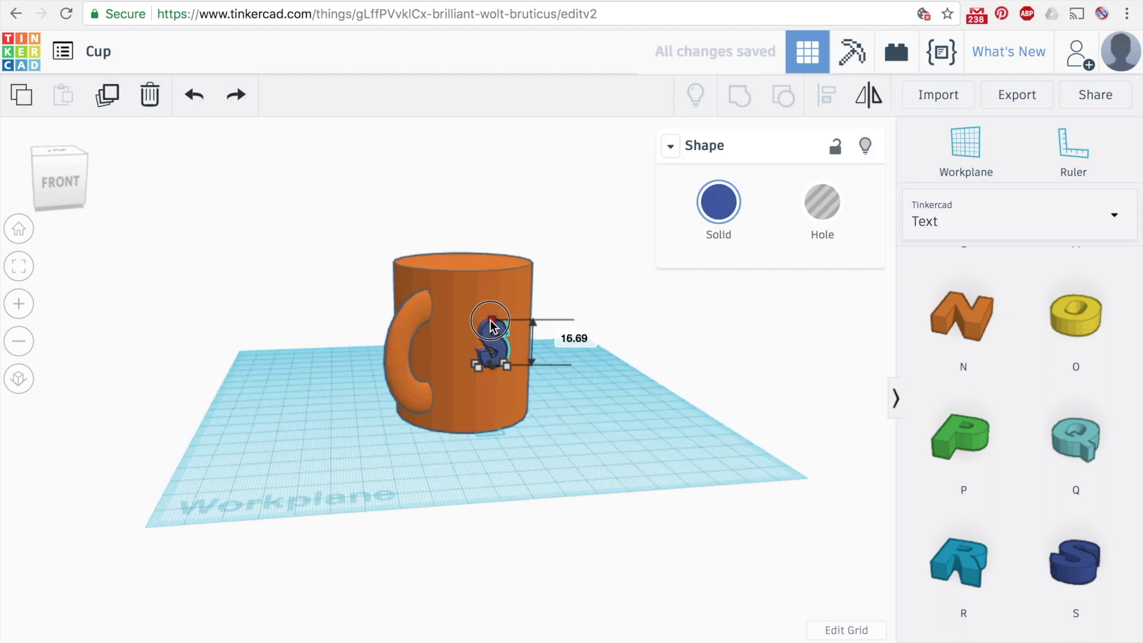
pyautogui.moveTo(503, 459); pyautogui.dragTo(393, 457, button='right')
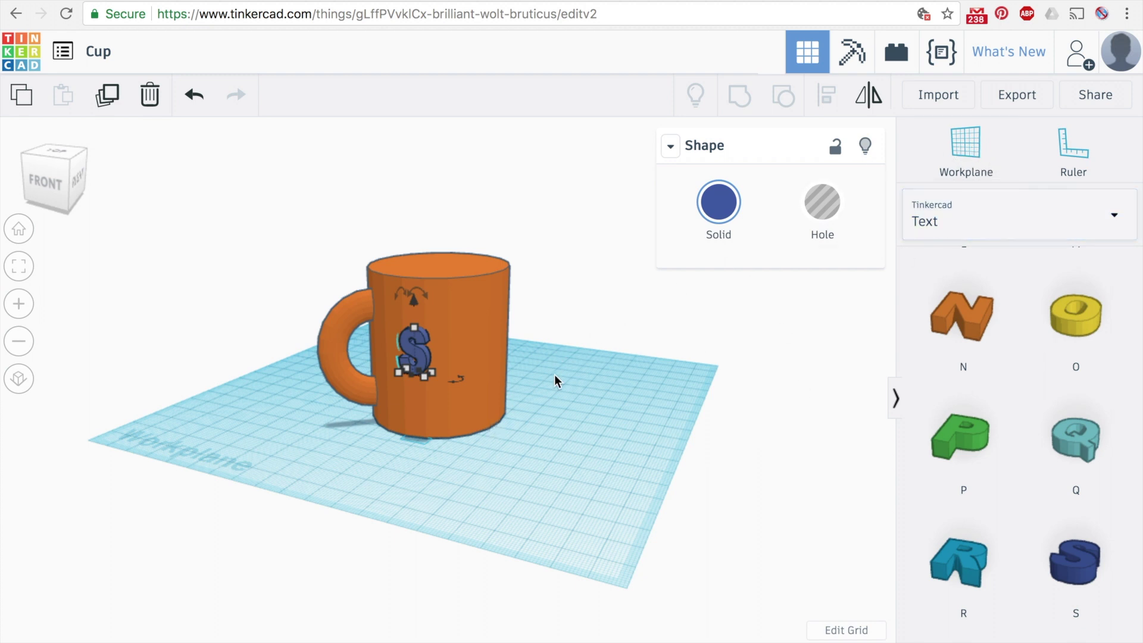
# - Add a T beside the S on the mug's front, stretched to the S's height
pyautogui.press('w')
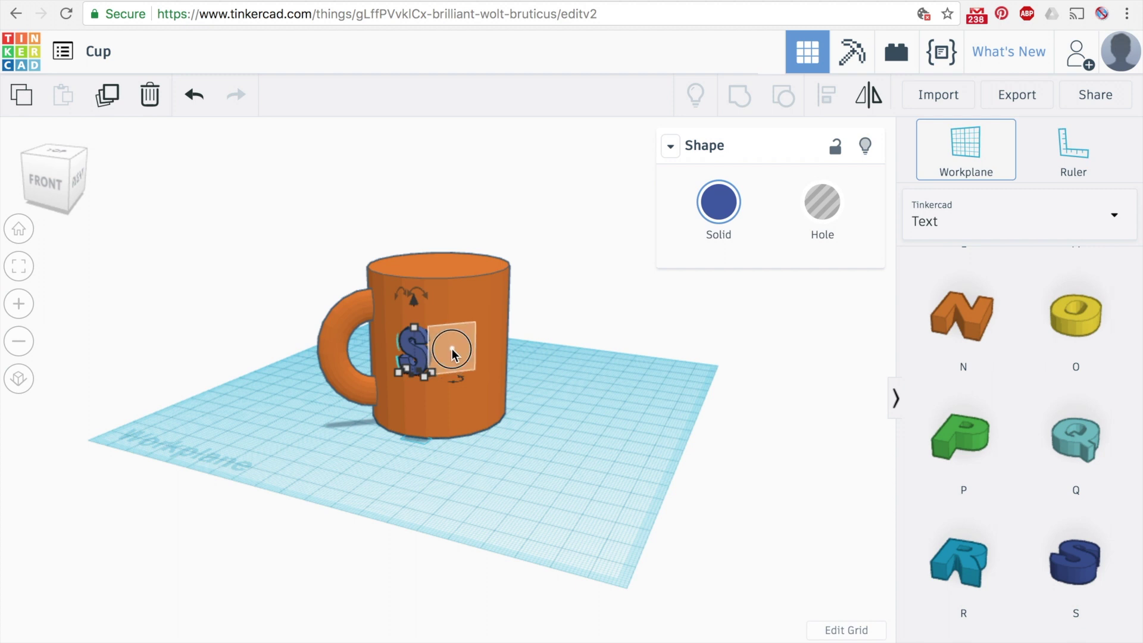
pyautogui.click(452, 349)
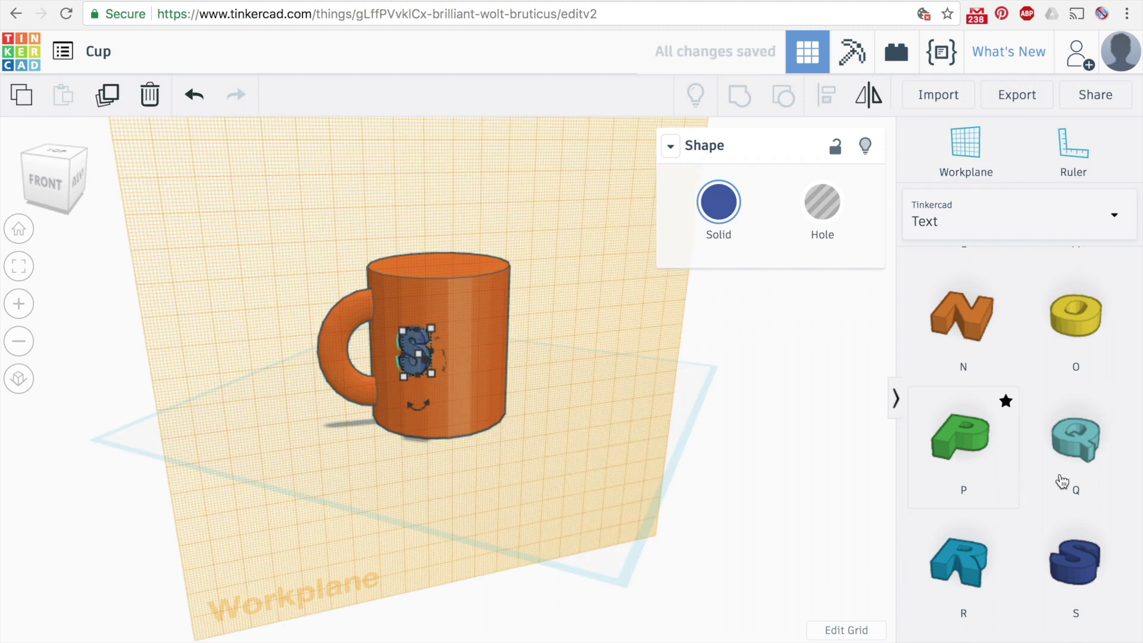
pyautogui.scroll(1, 1059, 505)
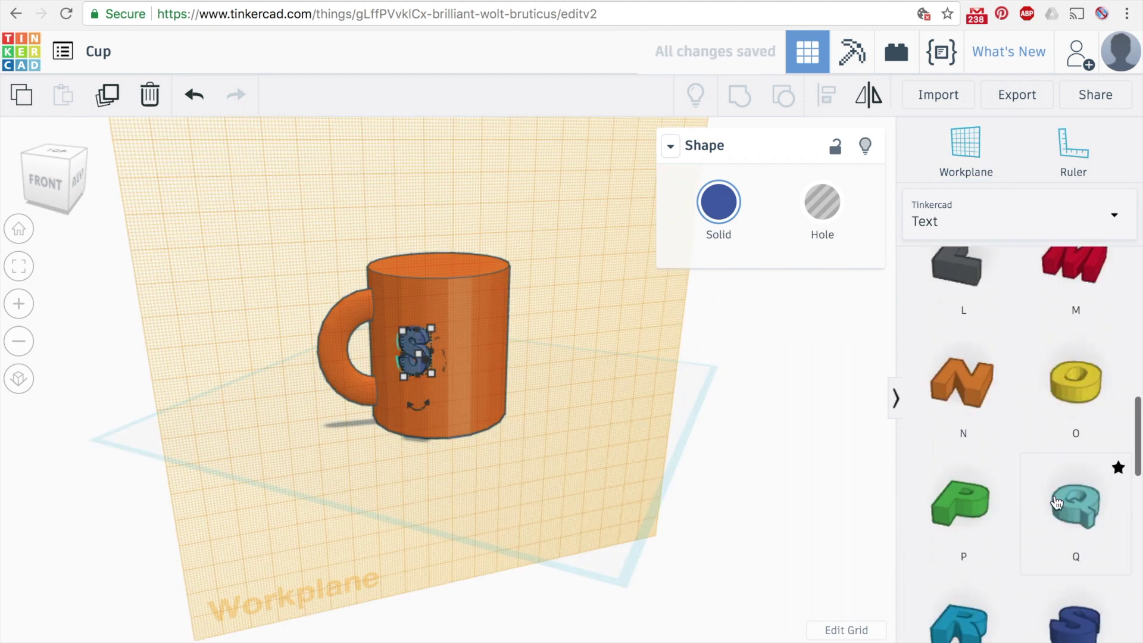
pyautogui.scroll(-3, 1057, 503)
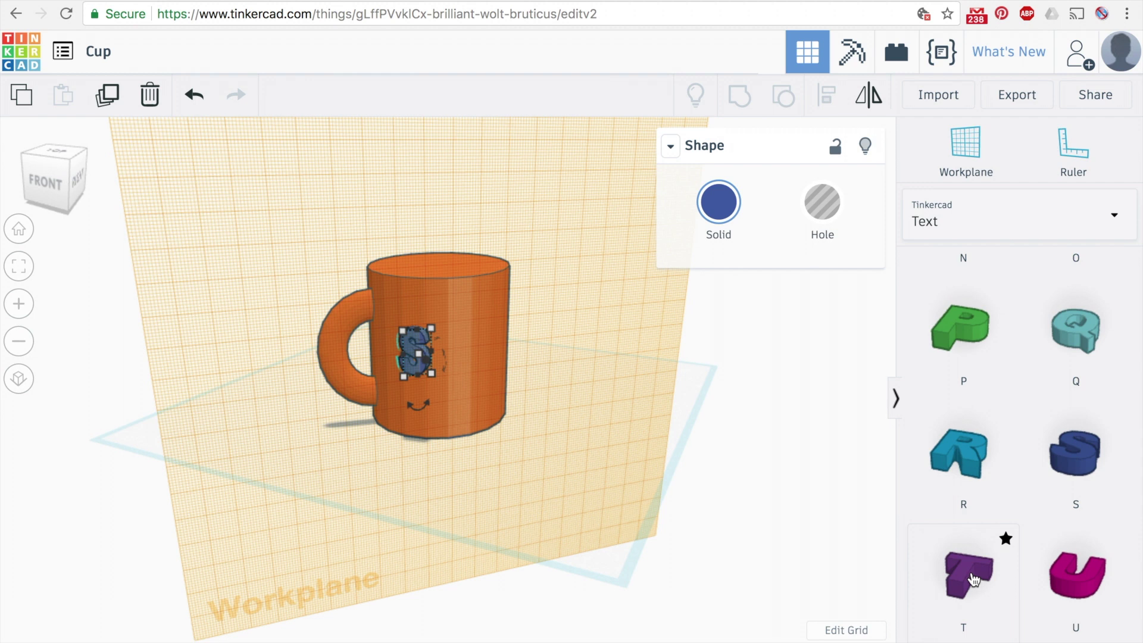
pyautogui.moveTo(980, 583); pyautogui.dragTo(462, 366)
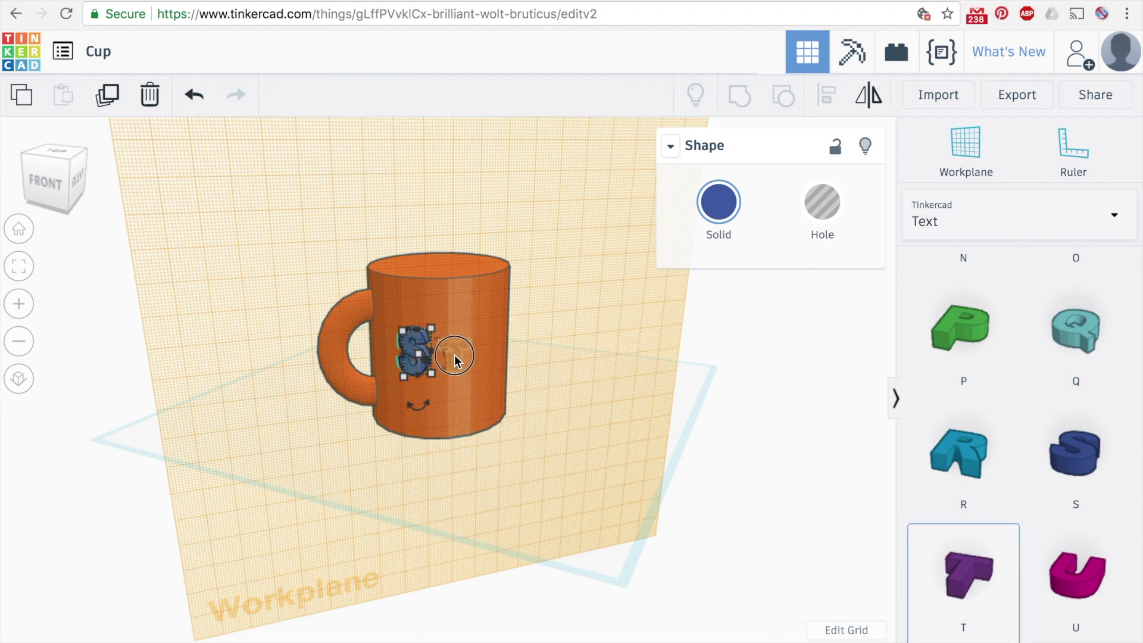
pyautogui.click(455, 354)
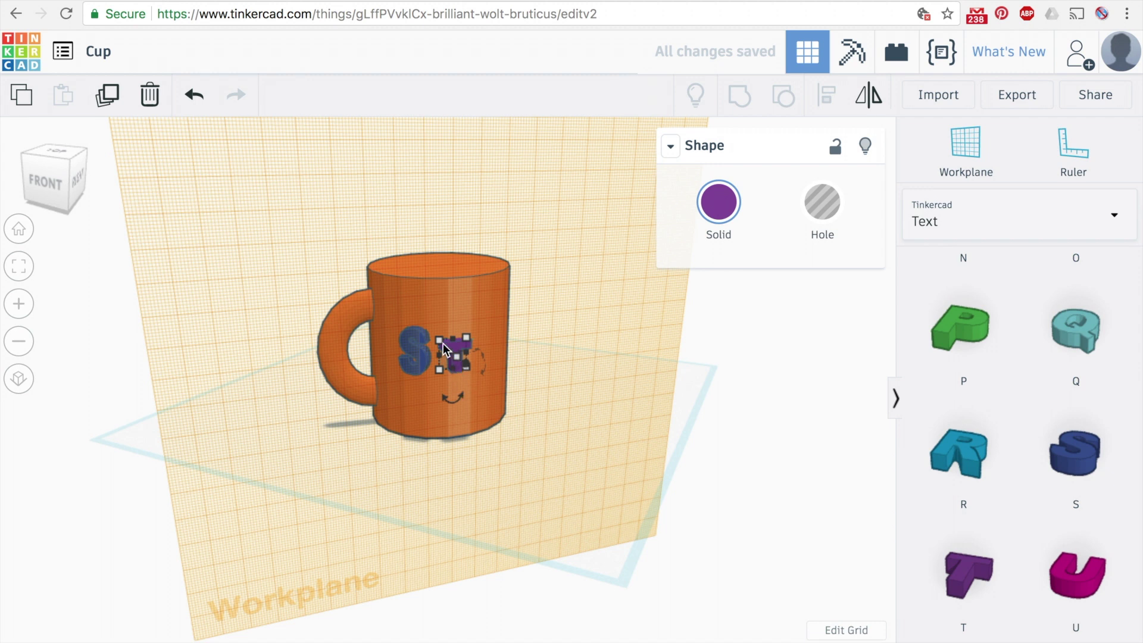
pyautogui.moveTo(441, 338); pyautogui.dragTo(440, 328)
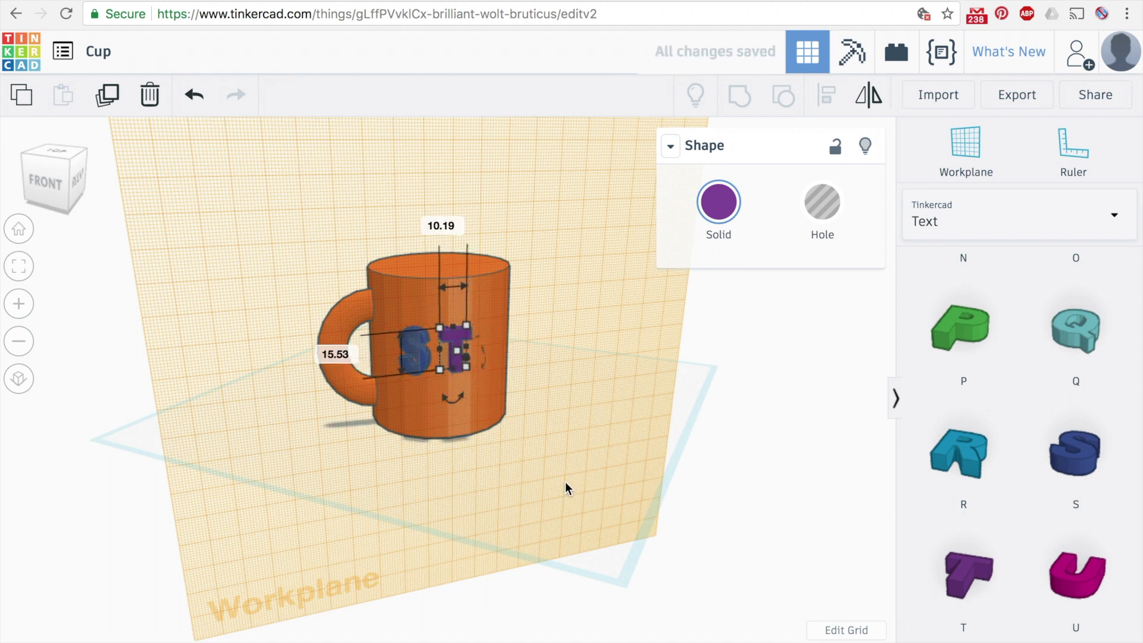
pyautogui.press('w')
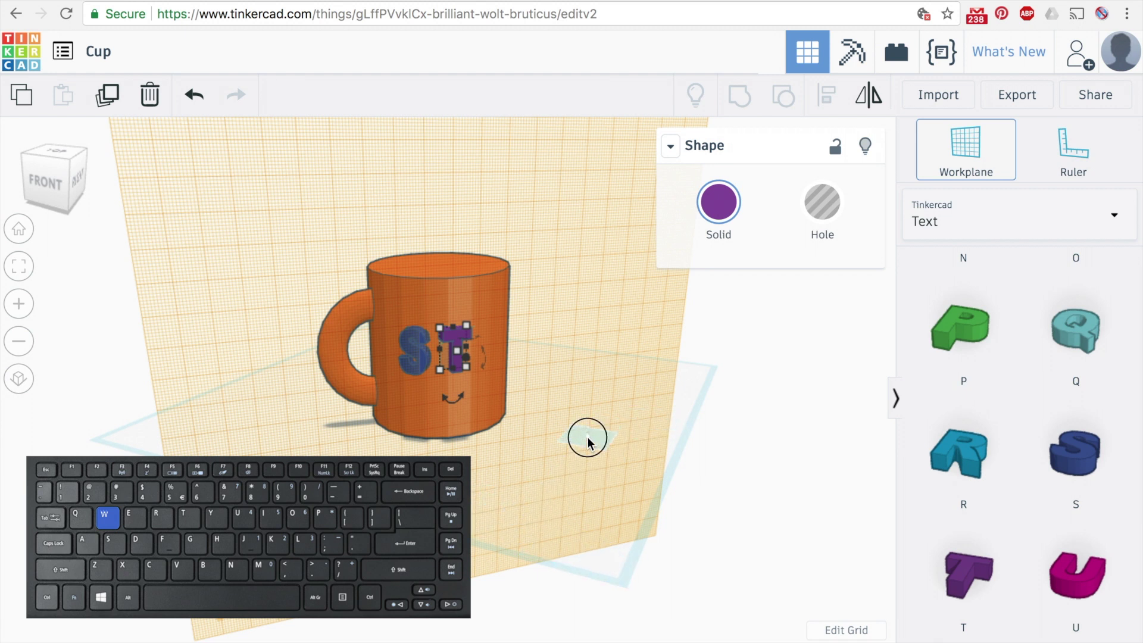
# - Reset the workplane to the ground and orbit around the mug to check the S T letters
pyautogui.click(588, 437)
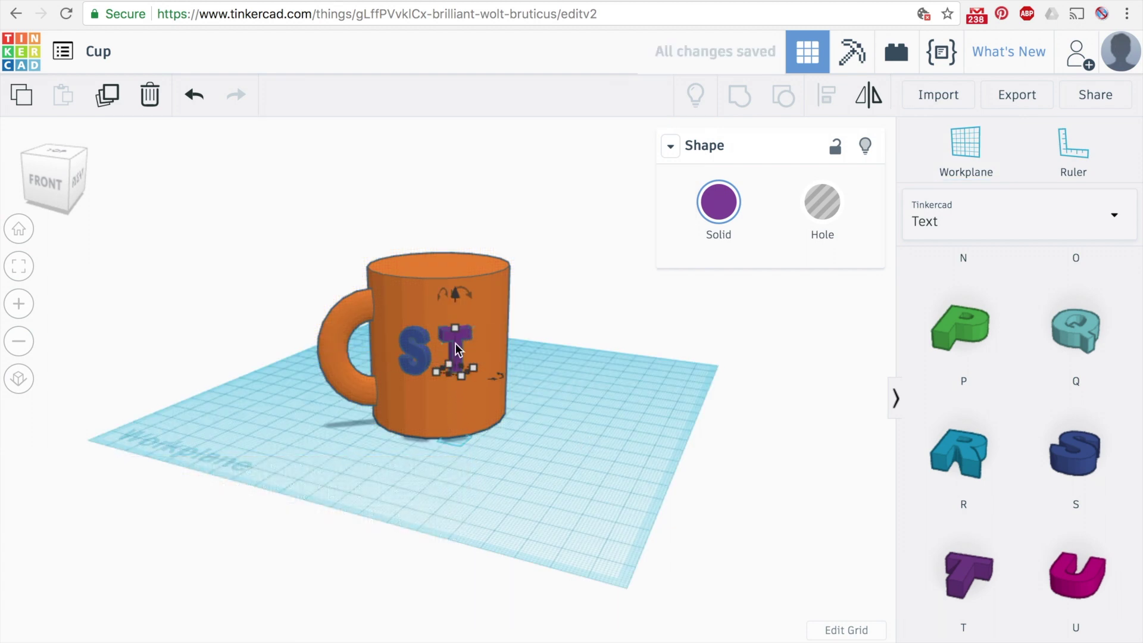
pyautogui.click(454, 344)
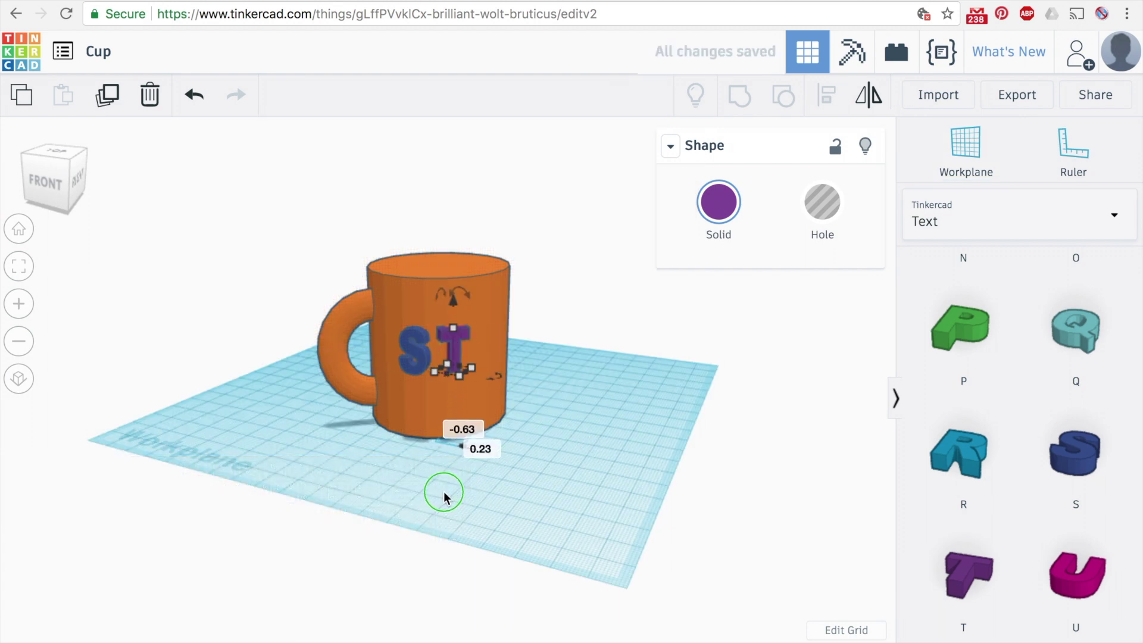
pyautogui.moveTo(444, 491); pyautogui.dragTo(497, 526, button='right')
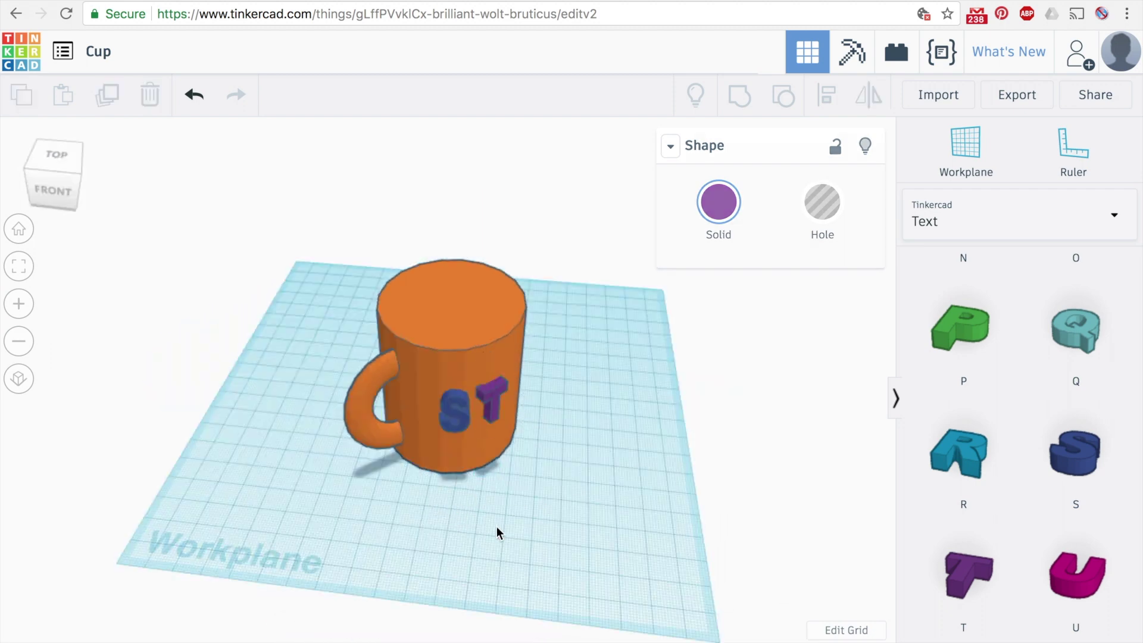
pyautogui.click(512, 531)
pyautogui.moveTo(577, 550); pyautogui.dragTo(492, 509, button='right')
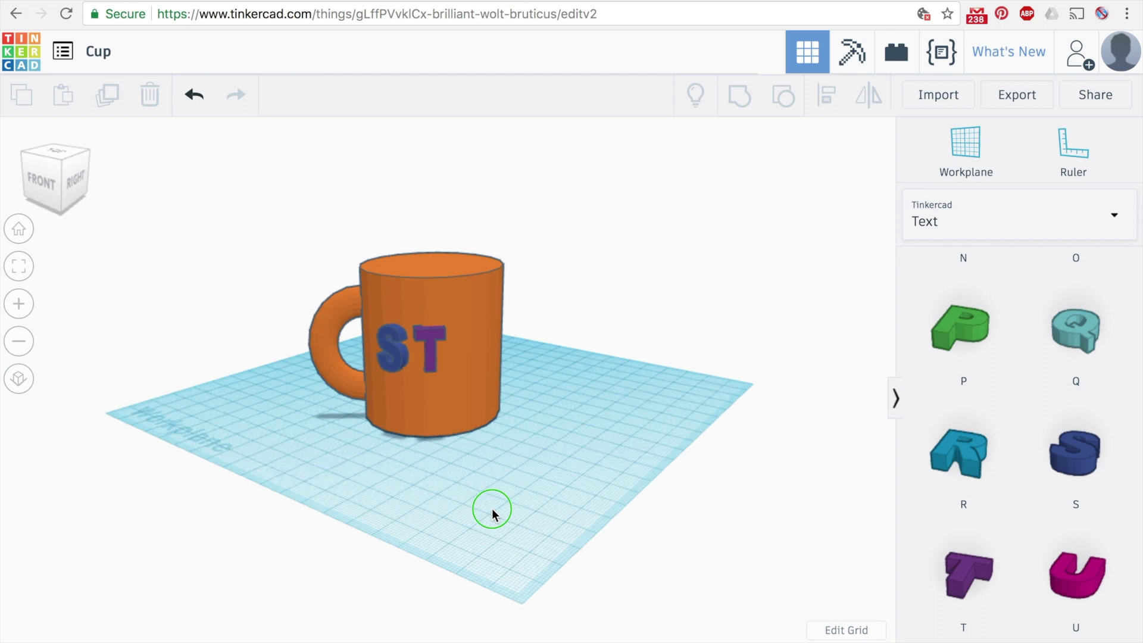
pyautogui.moveTo(492, 511); pyautogui.dragTo(477, 519, button='right')
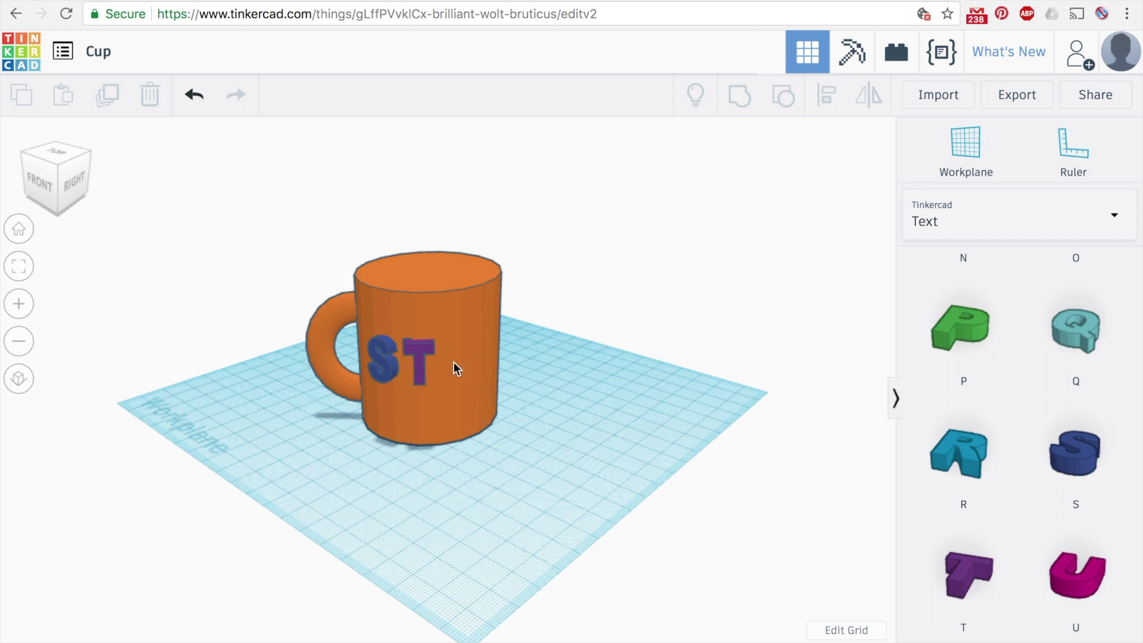
pyautogui.moveTo(513, 442); pyautogui.dragTo(545, 470, button='right')
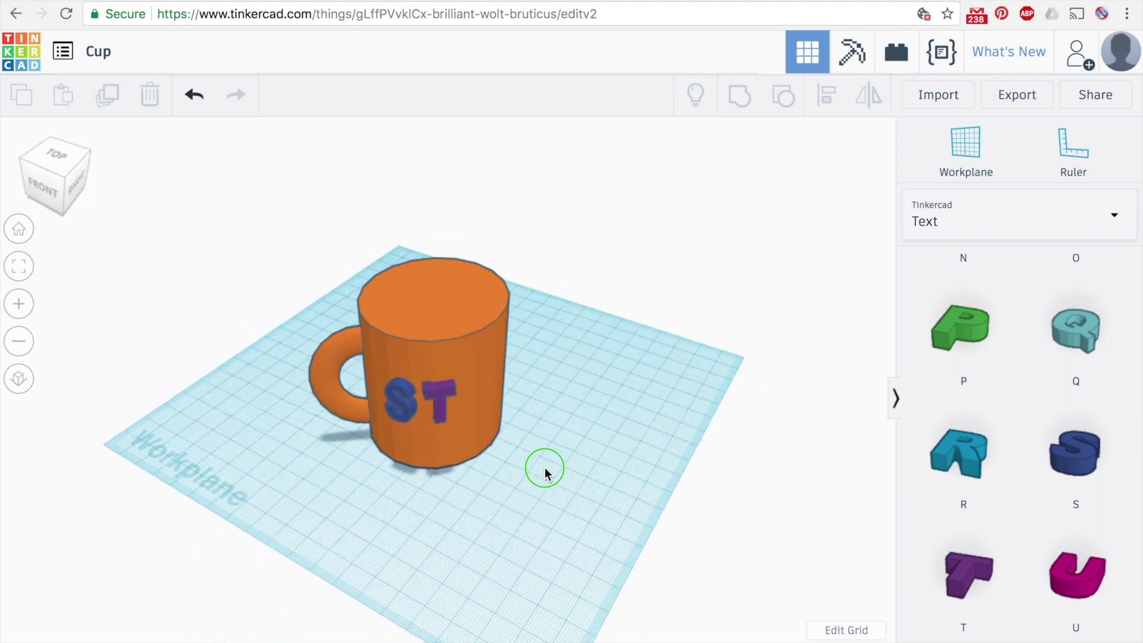
pyautogui.moveTo(504, 526); pyautogui.dragTo(510, 506, button='right')
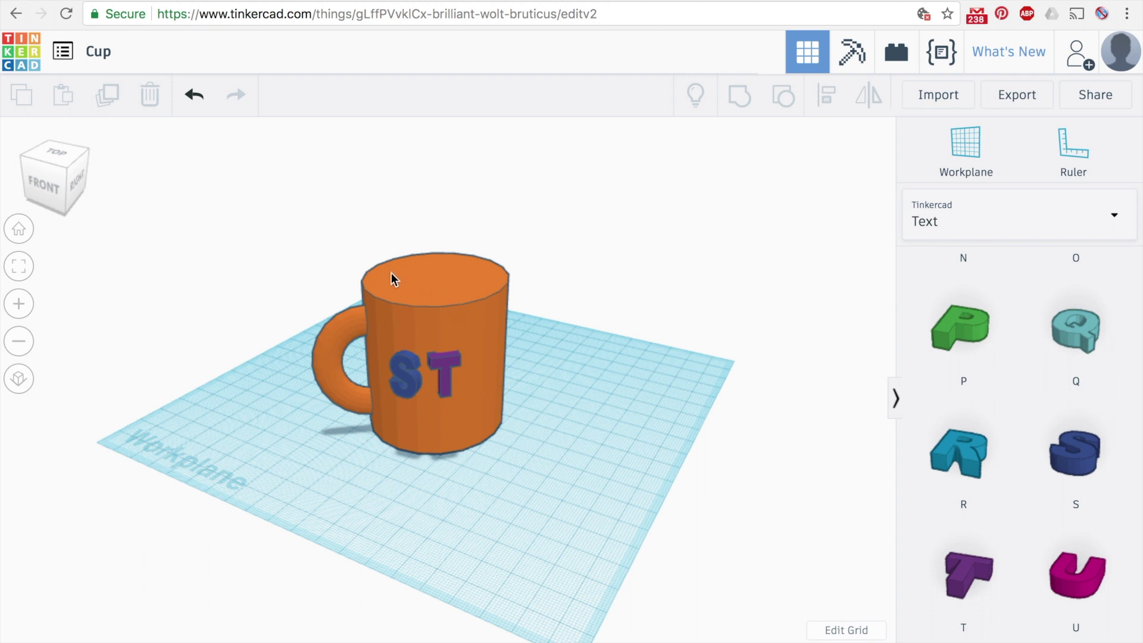
pyautogui.moveTo(525, 463); pyautogui.dragTo(539, 533, button='right')
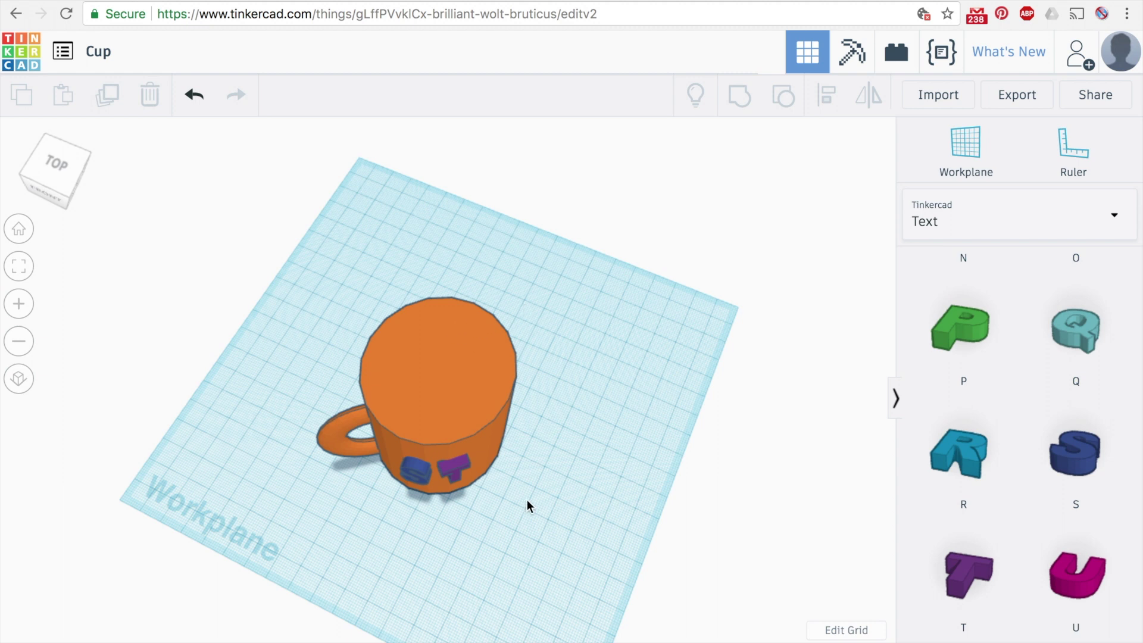
pyautogui.moveTo(527, 501); pyautogui.dragTo(518, 472, button='right')
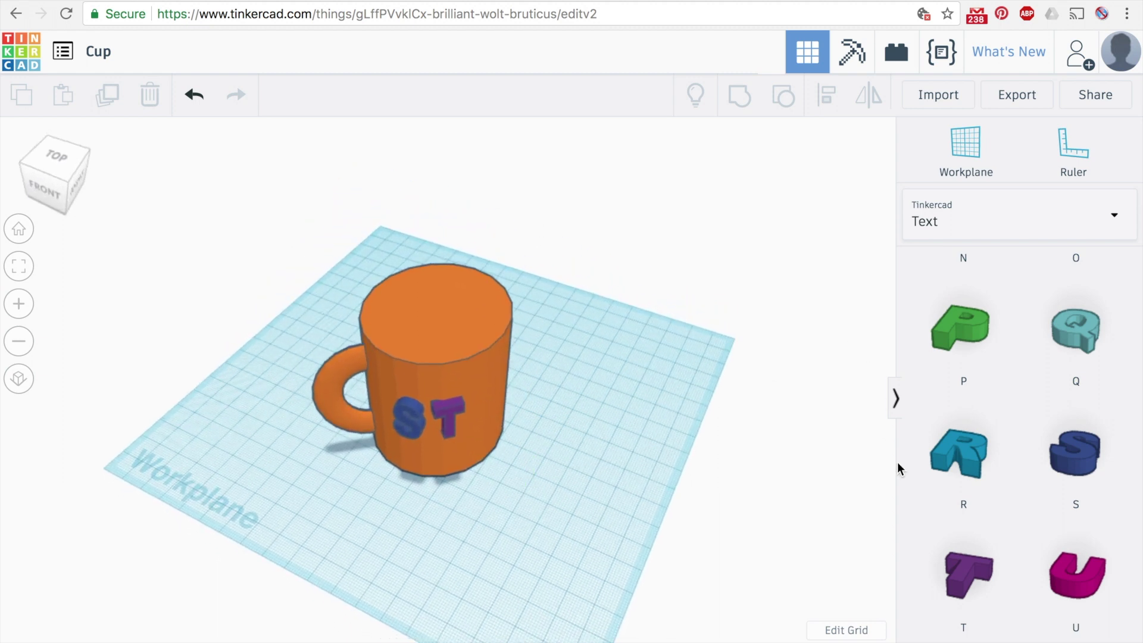
pyautogui.click(497, 371)
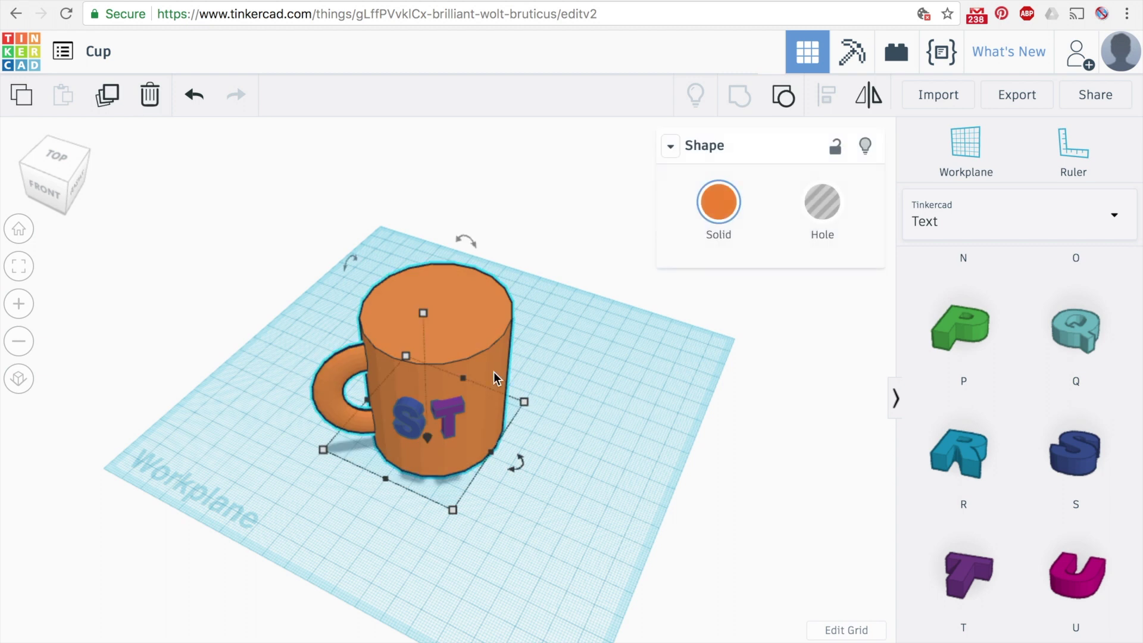
# - Duplicate the cup cylinder, shrink the copy to 45 by 45, and set it inside the cup
pyautogui.click(108, 96)
pyautogui.moveTo(381, 351); pyautogui.dragTo(561, 328)
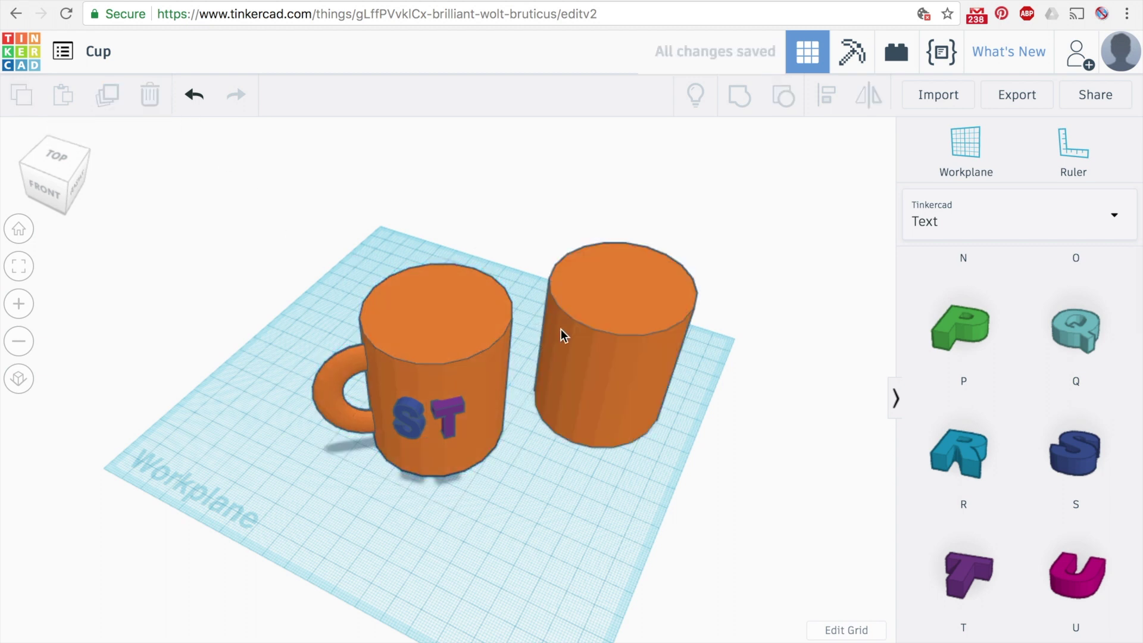
pyautogui.moveTo(598, 379); pyautogui.dragTo(573, 379)
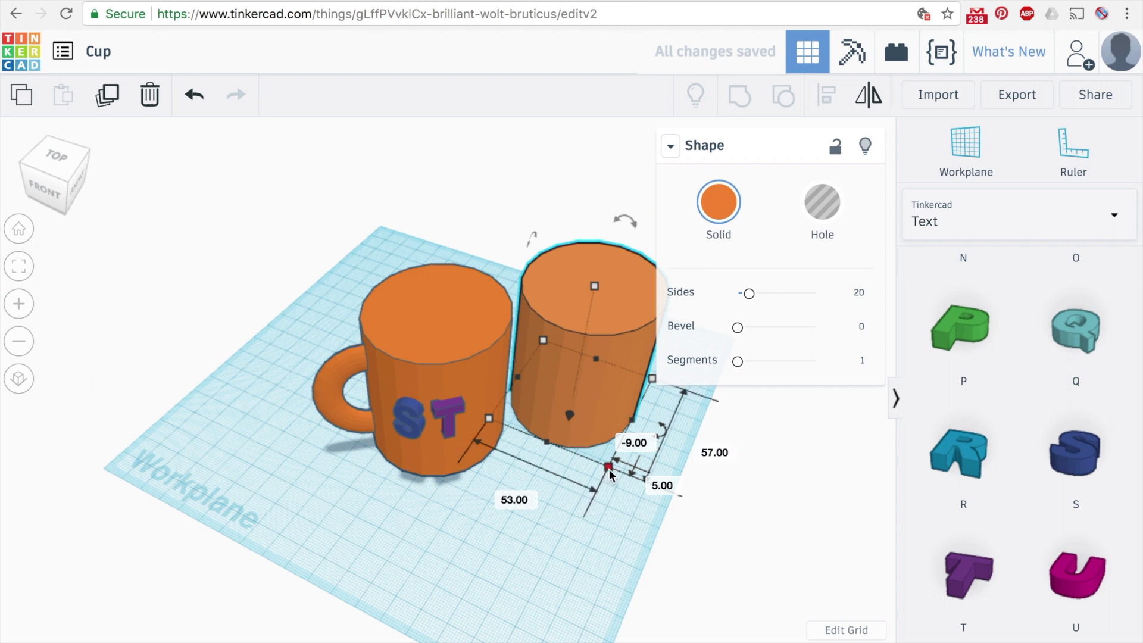
pyautogui.moveTo(610, 469); pyautogui.dragTo(599, 446)
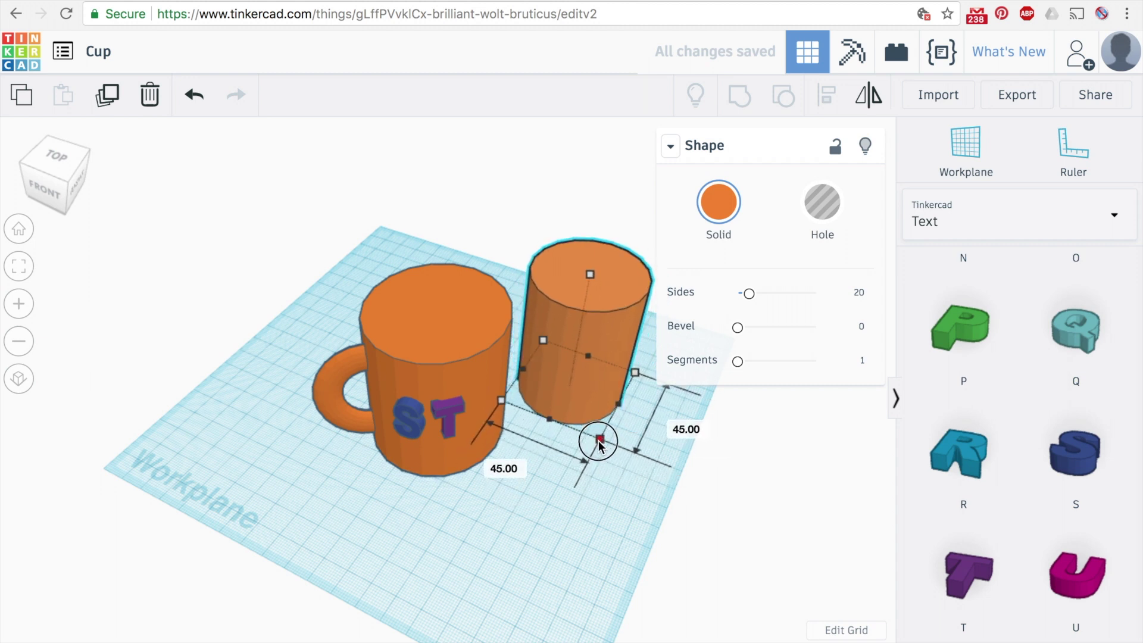
pyautogui.moveTo(602, 320); pyautogui.dragTo(439, 359)
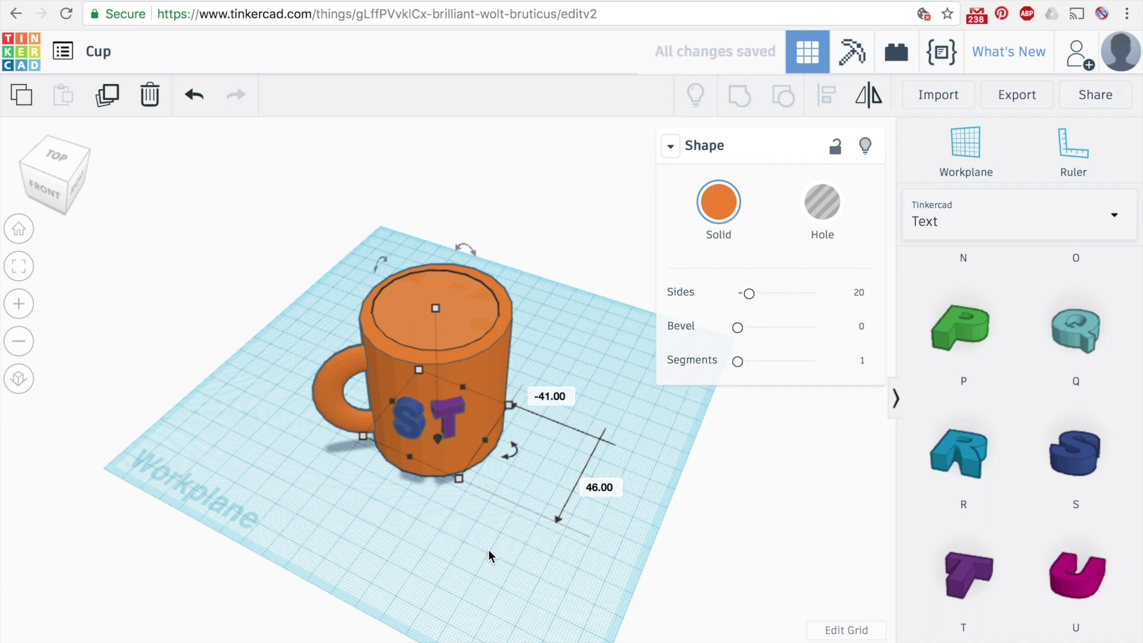
pyautogui.moveTo(486, 549); pyautogui.dragTo(478, 521, button='right')
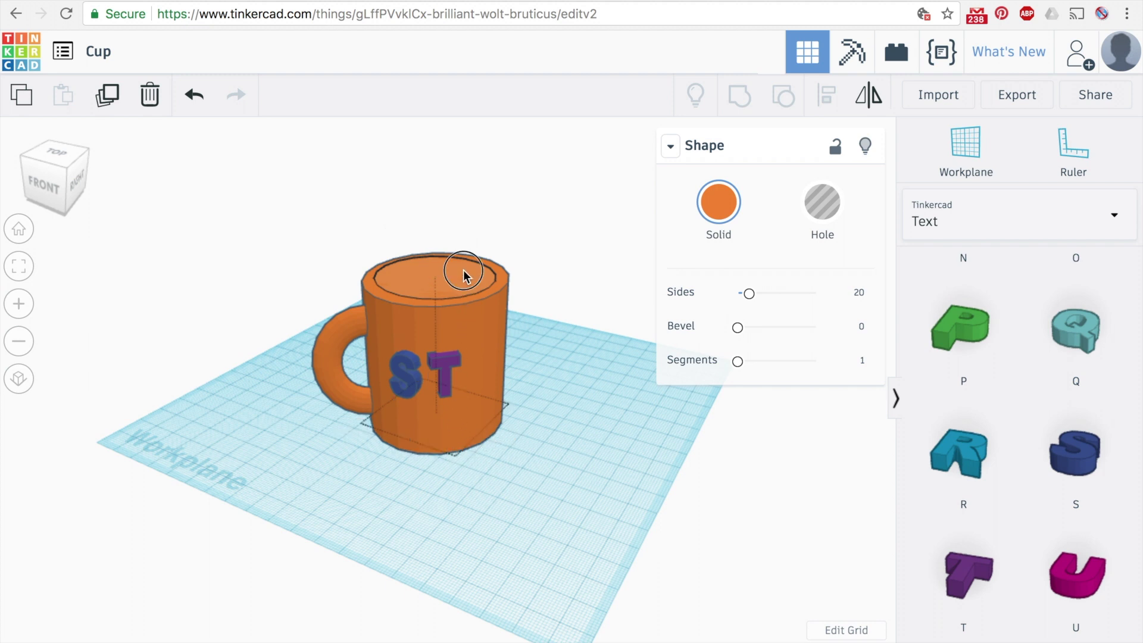
# - Move the inner cylinder aside, make the cup Transparent, then slide the cylinder back in
pyautogui.moveTo(463, 270); pyautogui.dragTo(592, 270)
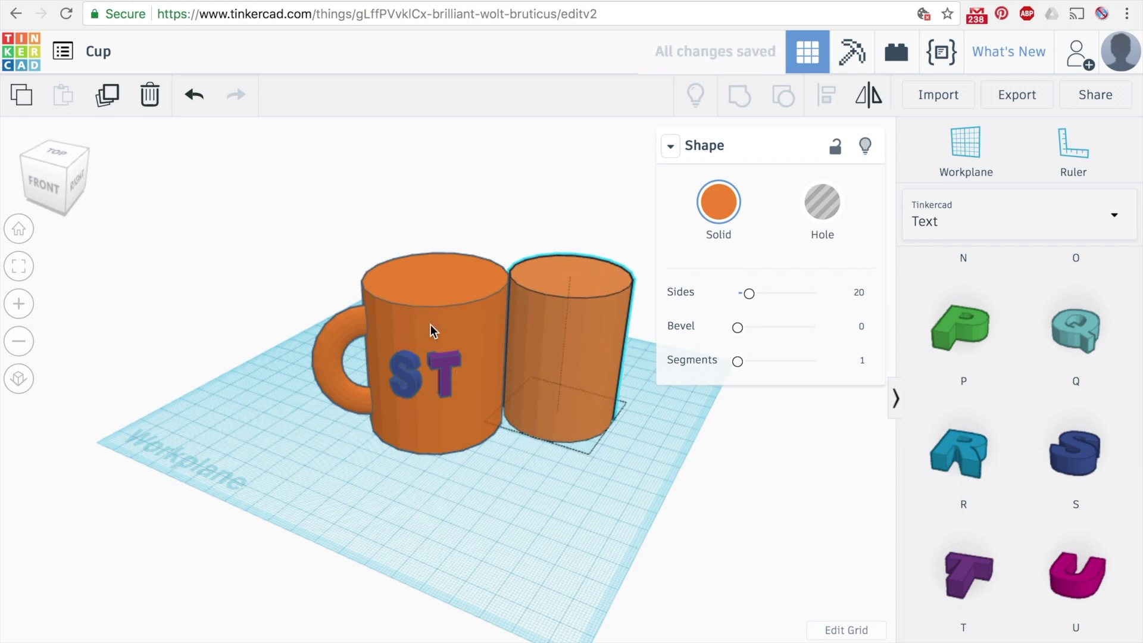
pyautogui.click(430, 324)
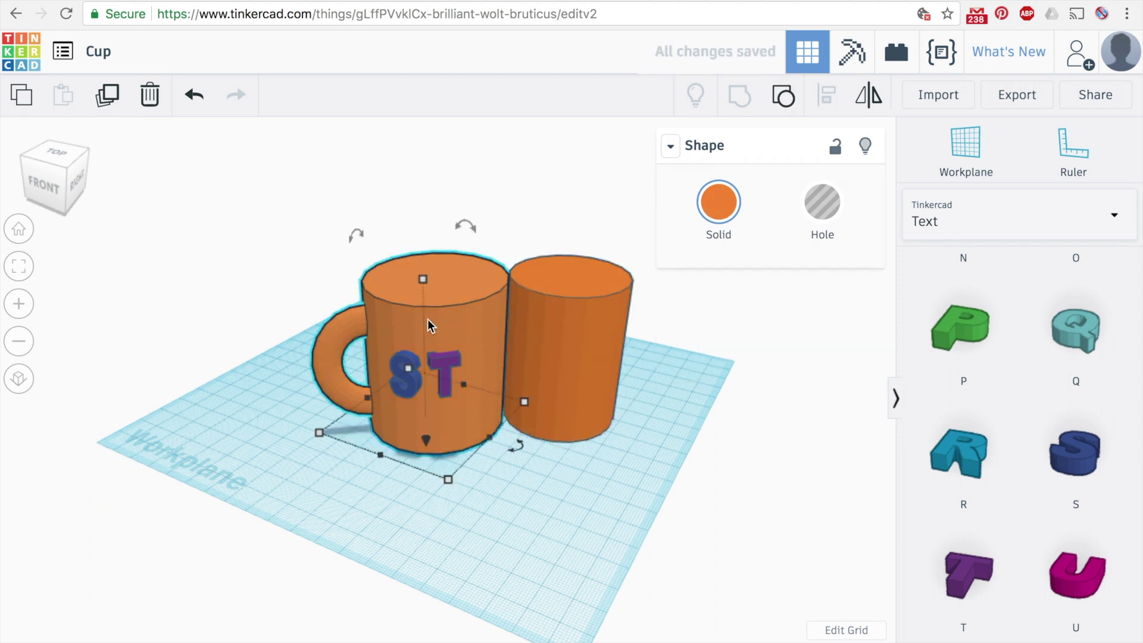
pyautogui.click(719, 206)
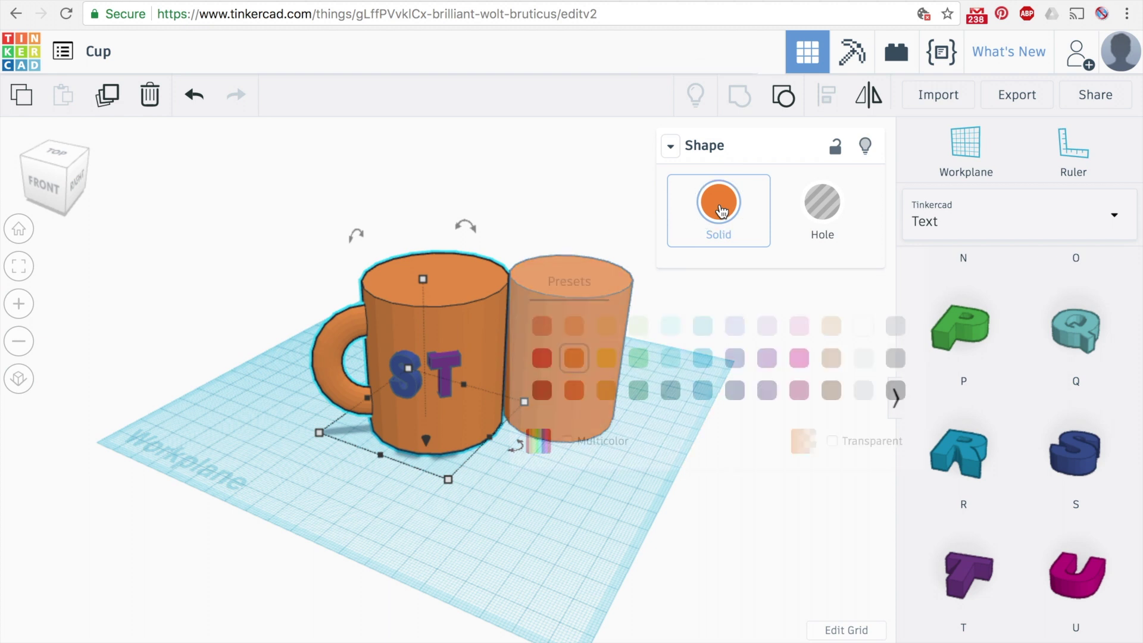
pyautogui.click(832, 441)
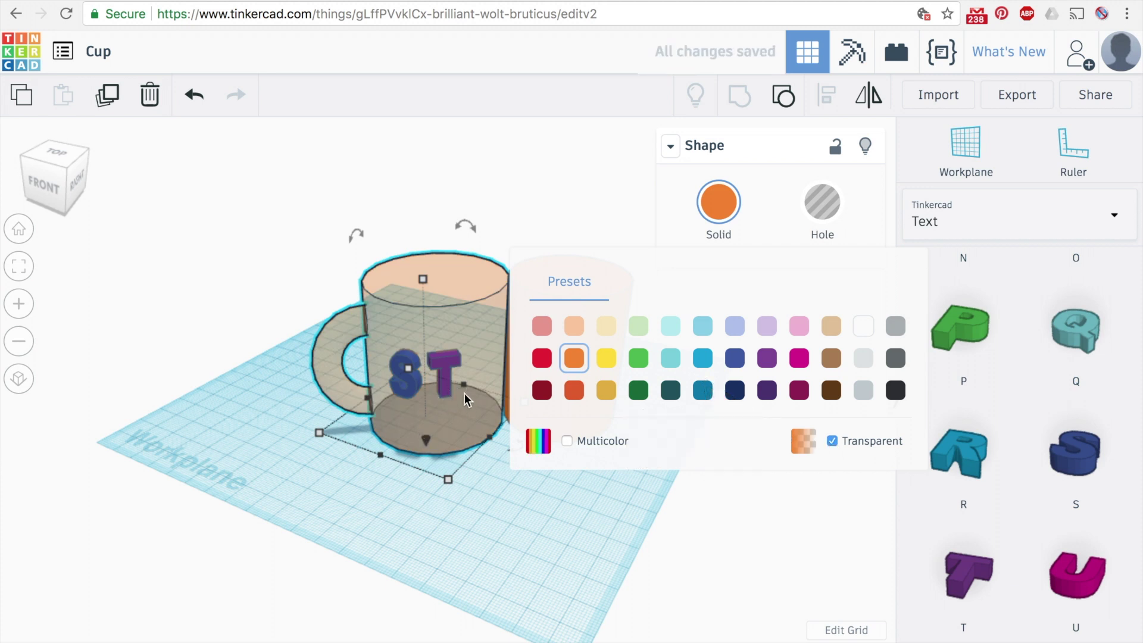
pyautogui.click(499, 506)
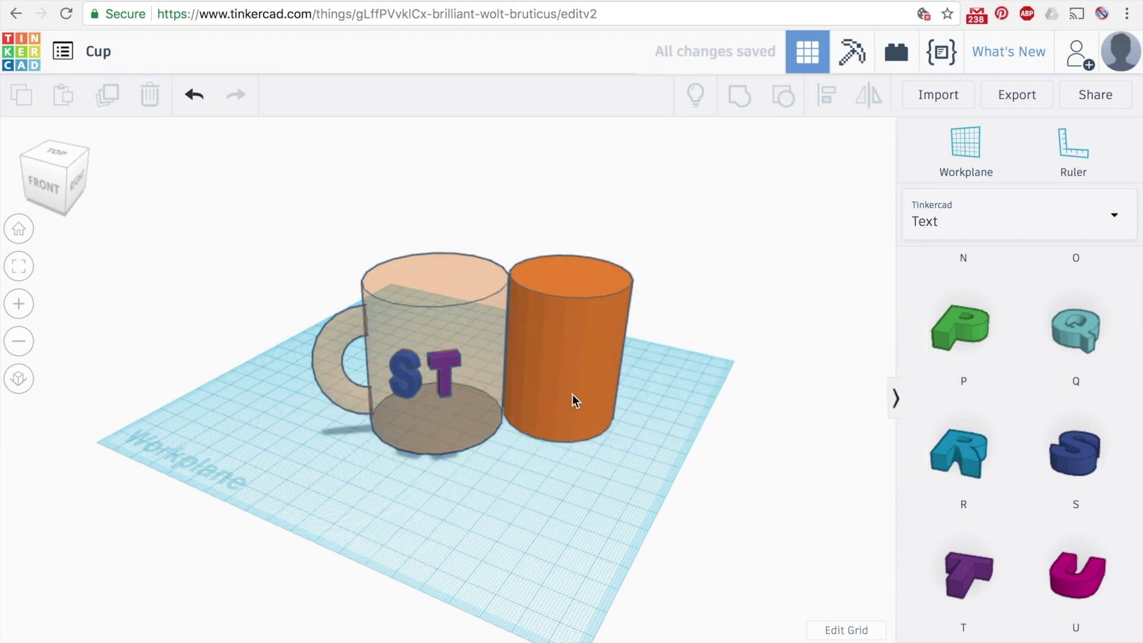
pyautogui.moveTo(573, 394); pyautogui.dragTo(438, 395)
# - Lift the inner orange cylinder 6.00 above the cup's base, checking from low and high views
pyautogui.moveTo(486, 498); pyautogui.dragTo(475, 455, button='right')
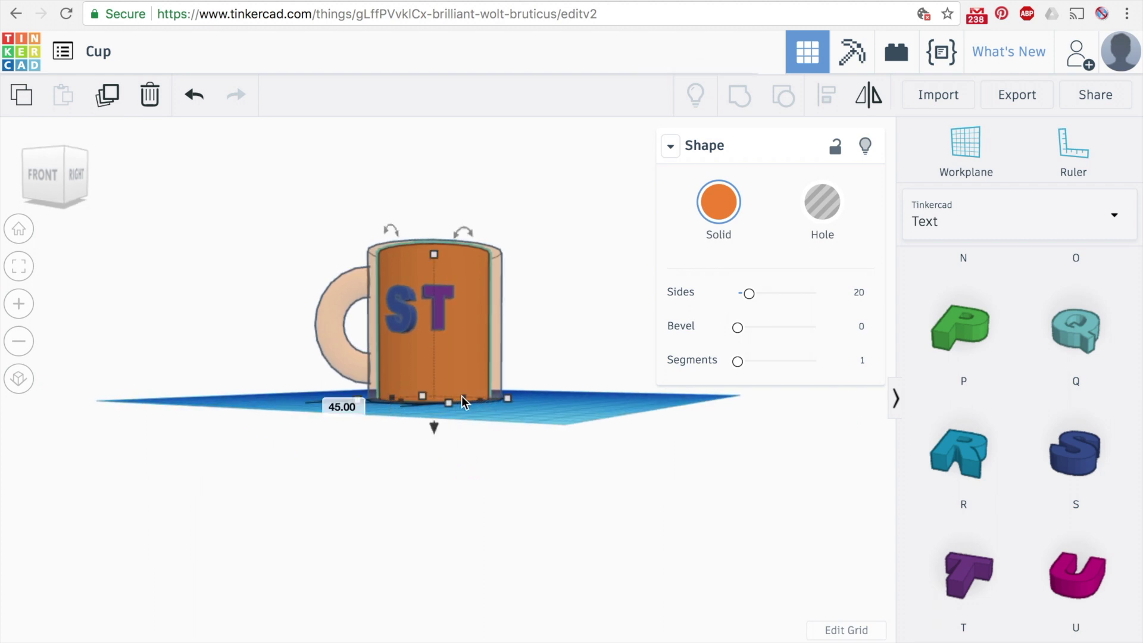
pyautogui.moveTo(487, 438)
pyautogui.mouseDown(button='right')
pyautogui.moveTo(491, 416)
pyautogui.moveTo(489, 454)
pyautogui.mouseUp(button='right')
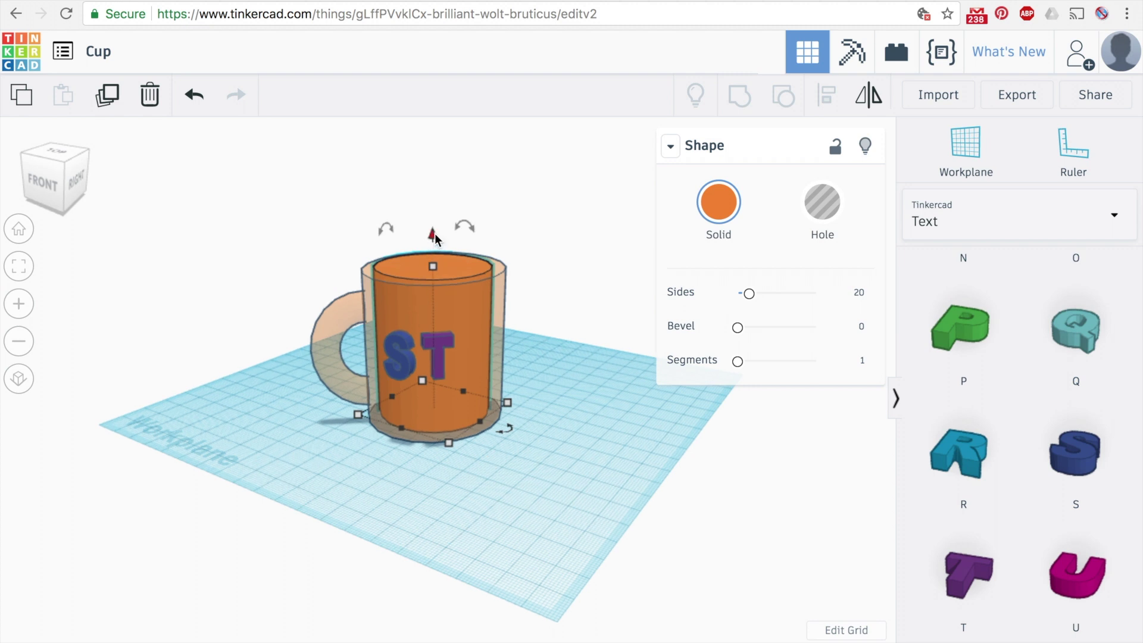
pyautogui.moveTo(435, 234); pyautogui.dragTo(433, 225)
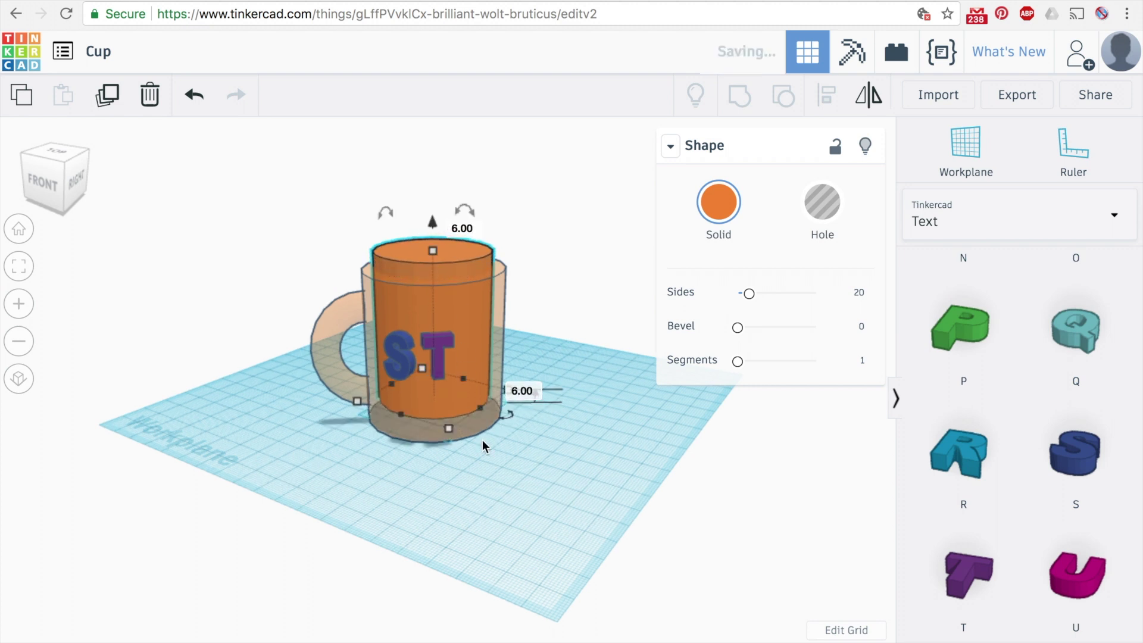
pyautogui.moveTo(485, 482); pyautogui.dragTo(483, 444, button='right')
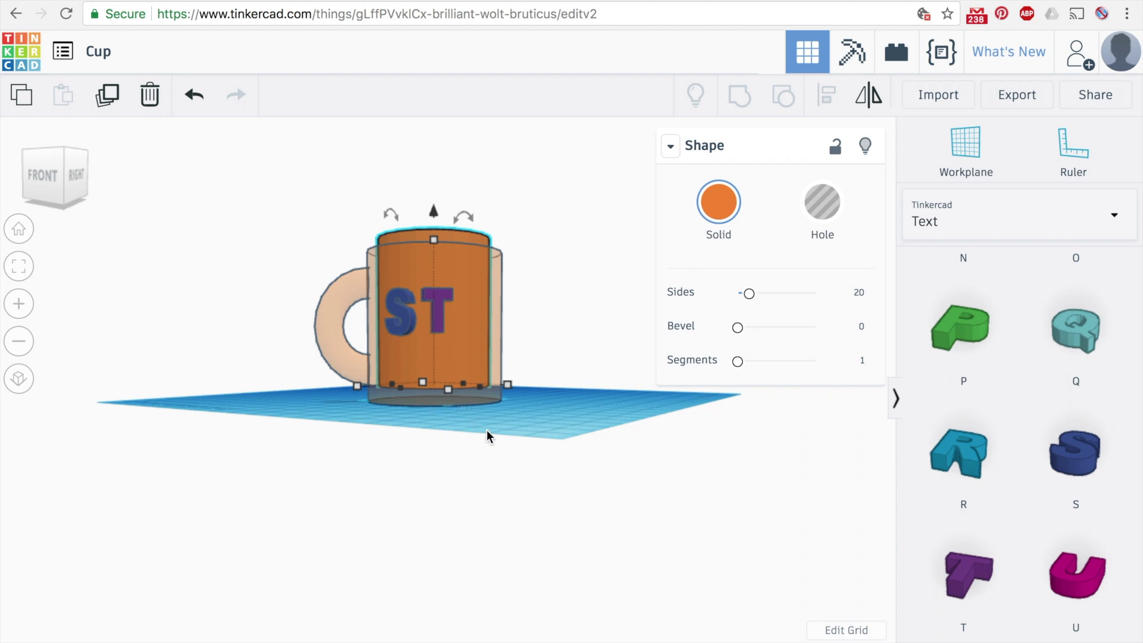
pyautogui.moveTo(500, 419); pyautogui.dragTo(508, 497, button='right')
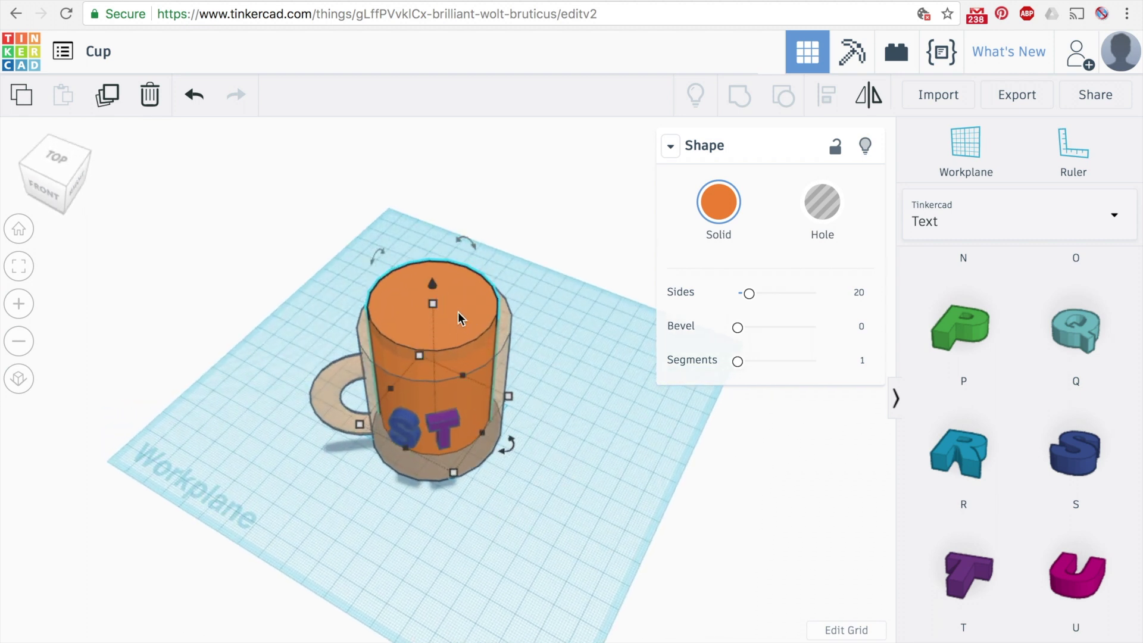
# - Turn the inner cylinder into a Hole and group it with the cup, handle and letters
pyautogui.click(823, 206)
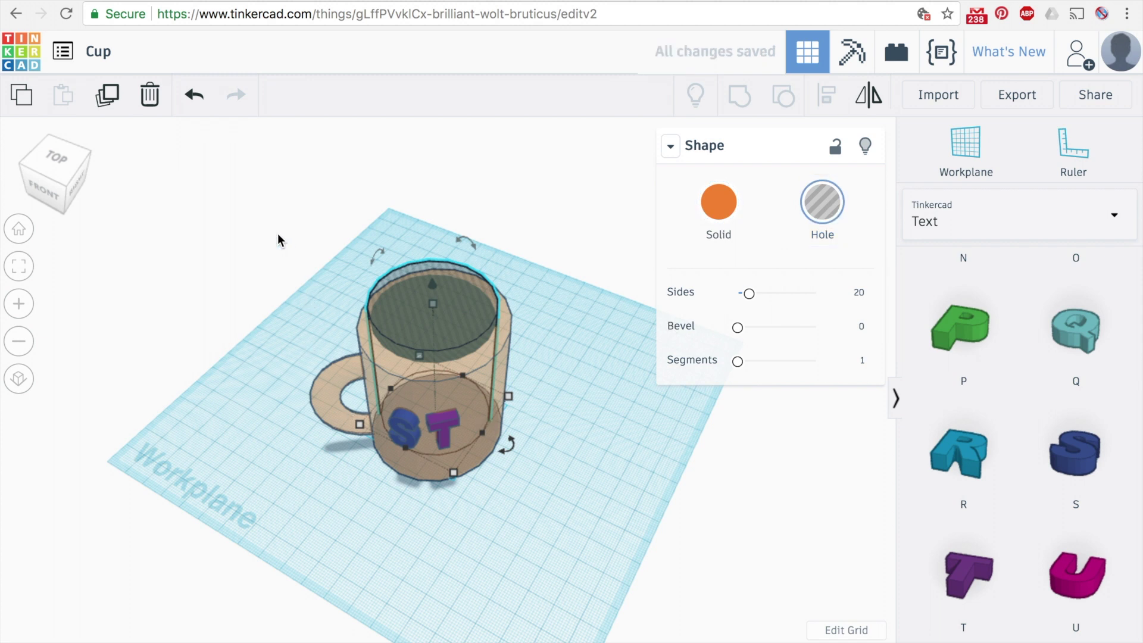
pyautogui.moveTo(278, 232); pyautogui.dragTo(571, 526)
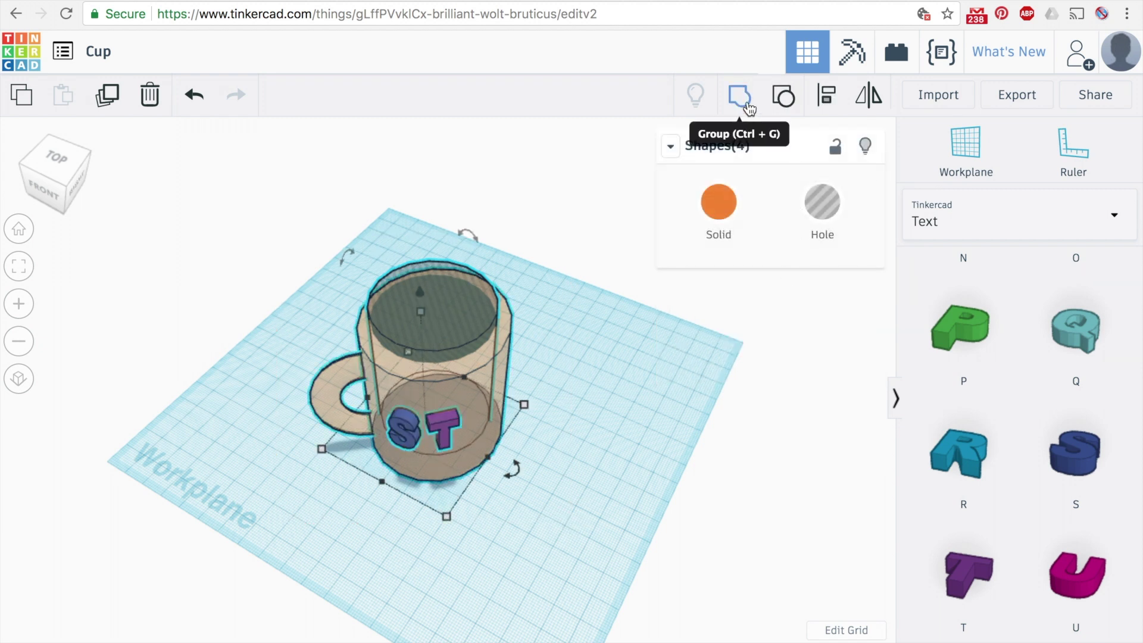
pyautogui.click(747, 104)
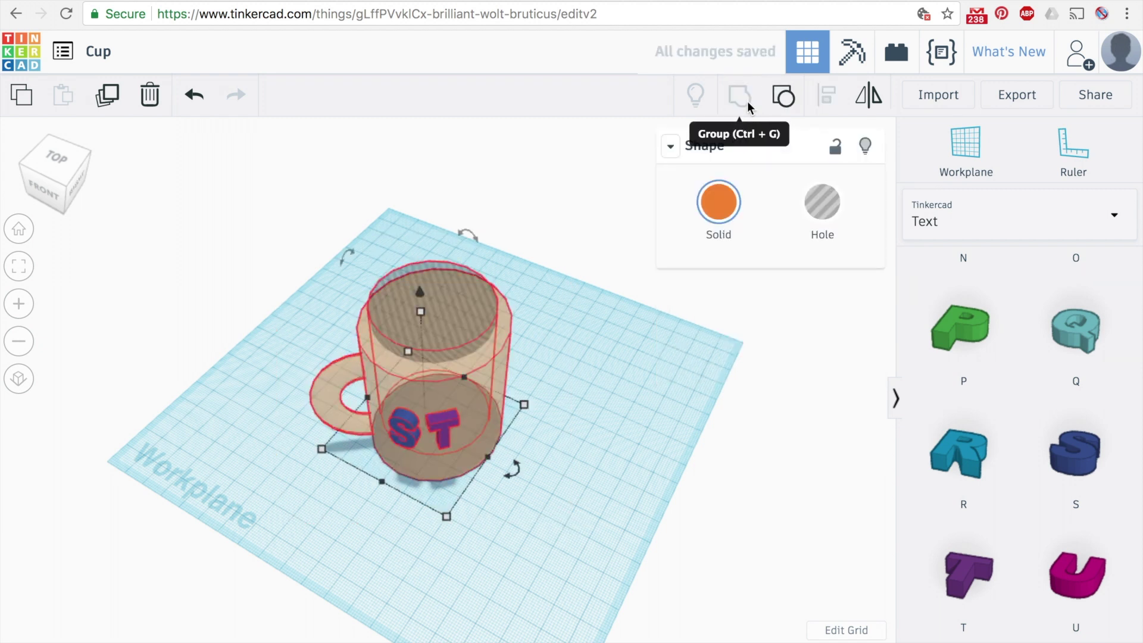
# - Turn off Transparent so the grouped cup shows solid orange
pyautogui.click(719, 202)
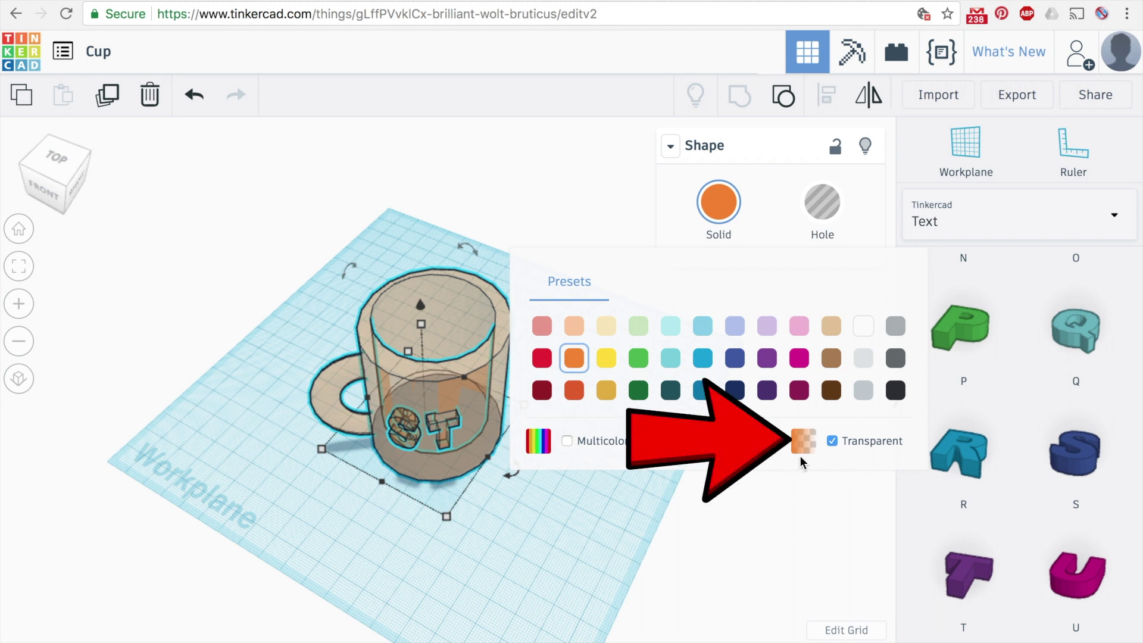
pyautogui.click(834, 442)
pyautogui.click(573, 555)
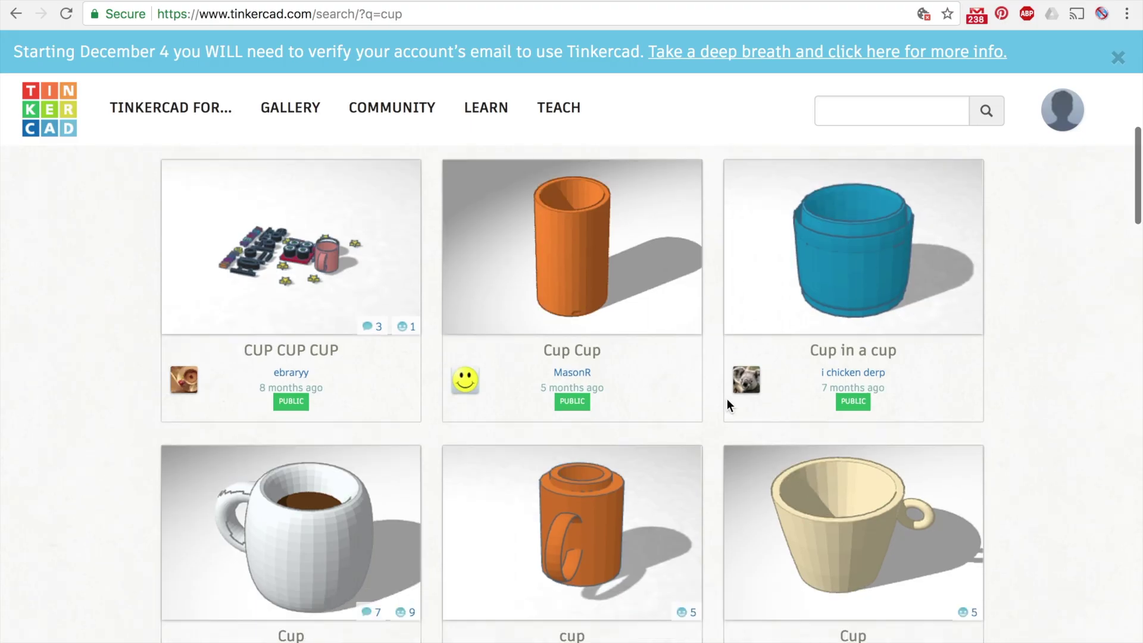
pyautogui.scroll(-1, 730, 406)
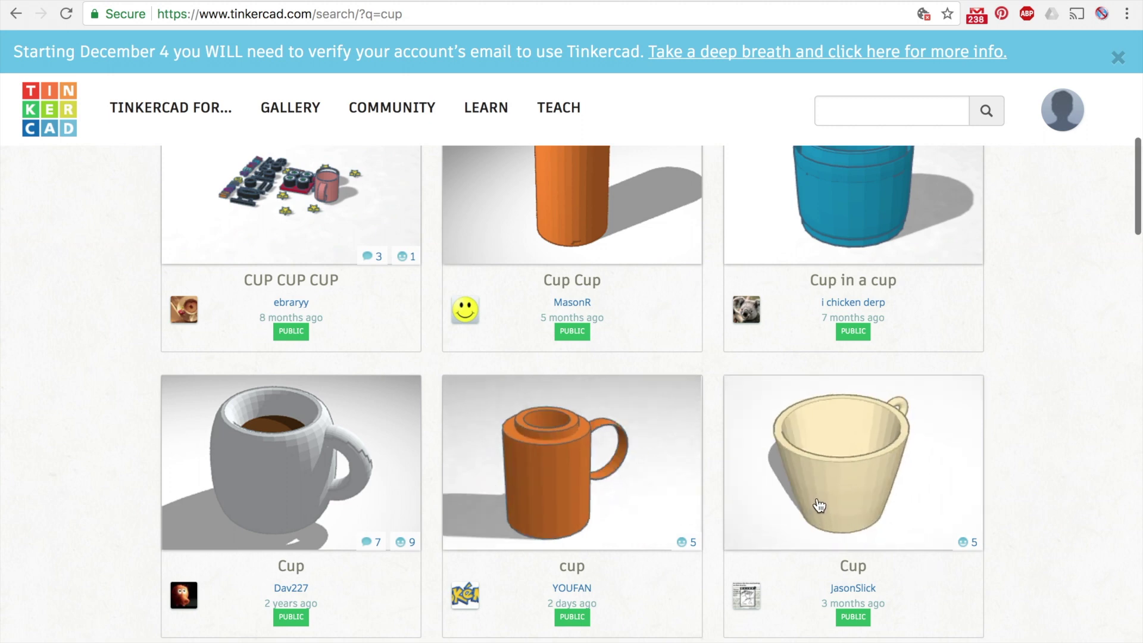
# - Scroll down through the 'cup' search results to browse other users' cup designs
pyautogui.scroll(-5, 821, 500)
pyautogui.scroll(-1, 744, 492)
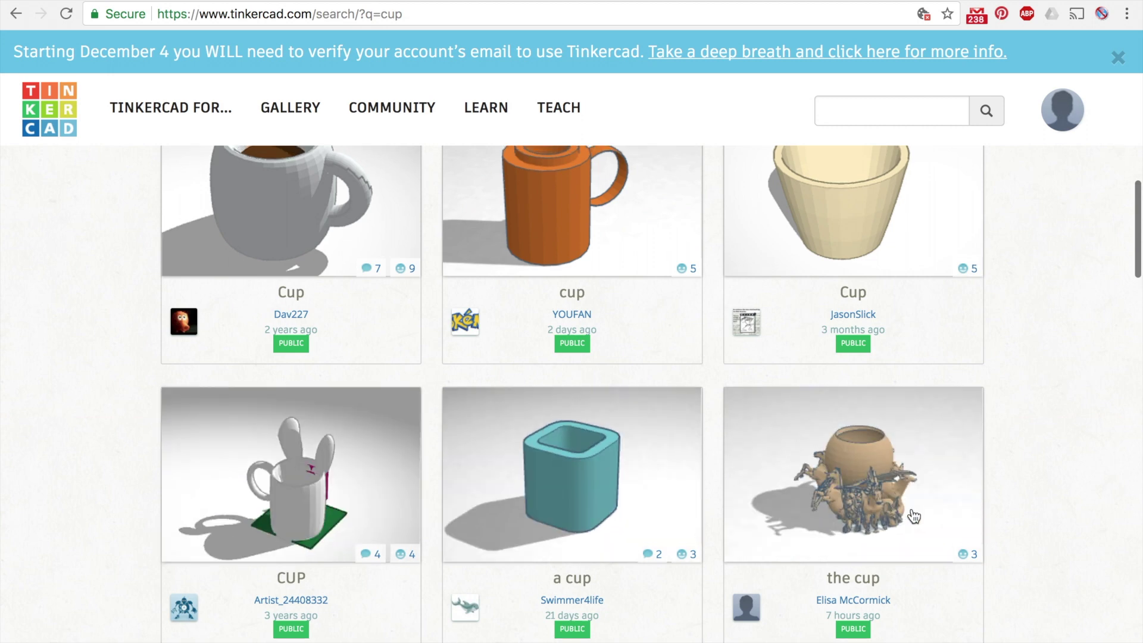
pyautogui.scroll(-7, 913, 509)
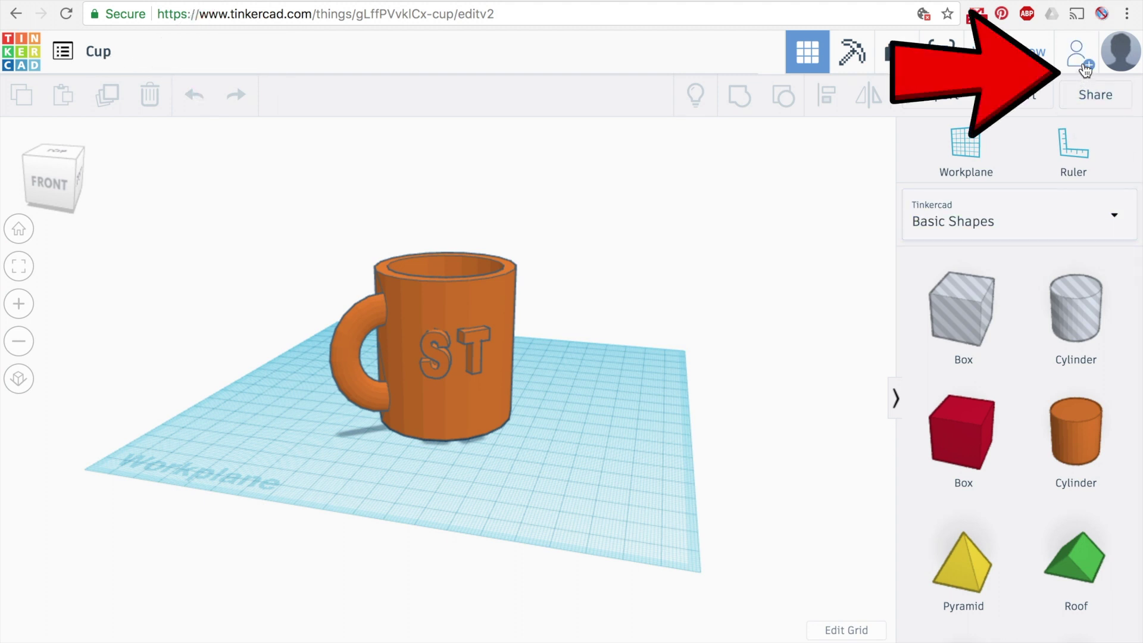
# - Generate a new Collaborate link for the Cup design, valid about 336 hours, and copy it
pyautogui.click(1085, 68)
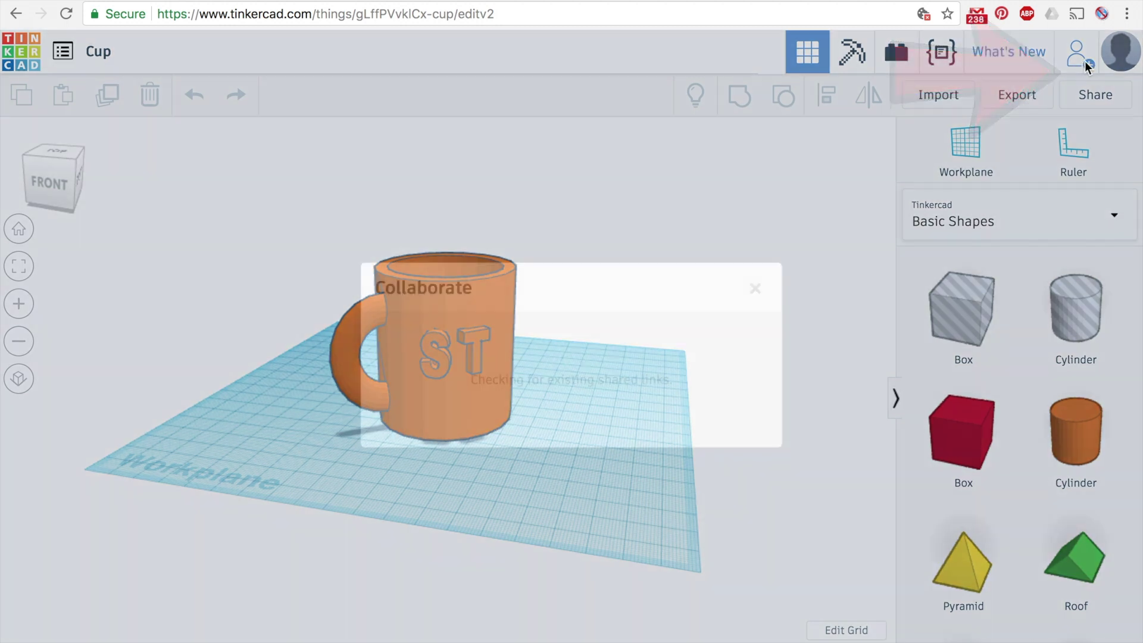
pyautogui.click(569, 432)
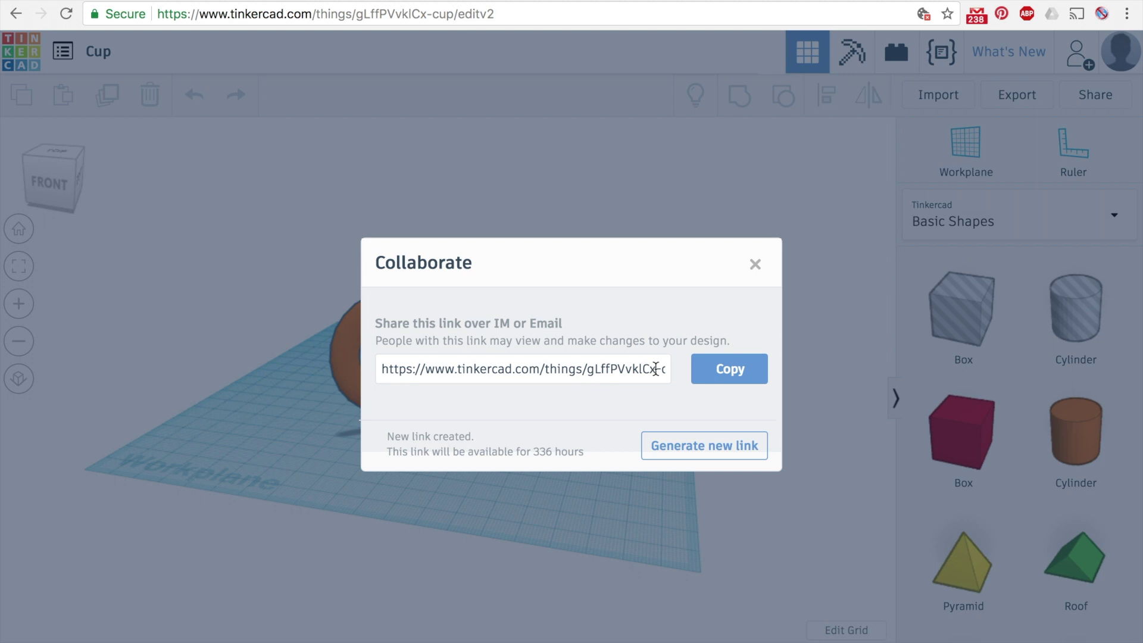
pyautogui.click(728, 369)
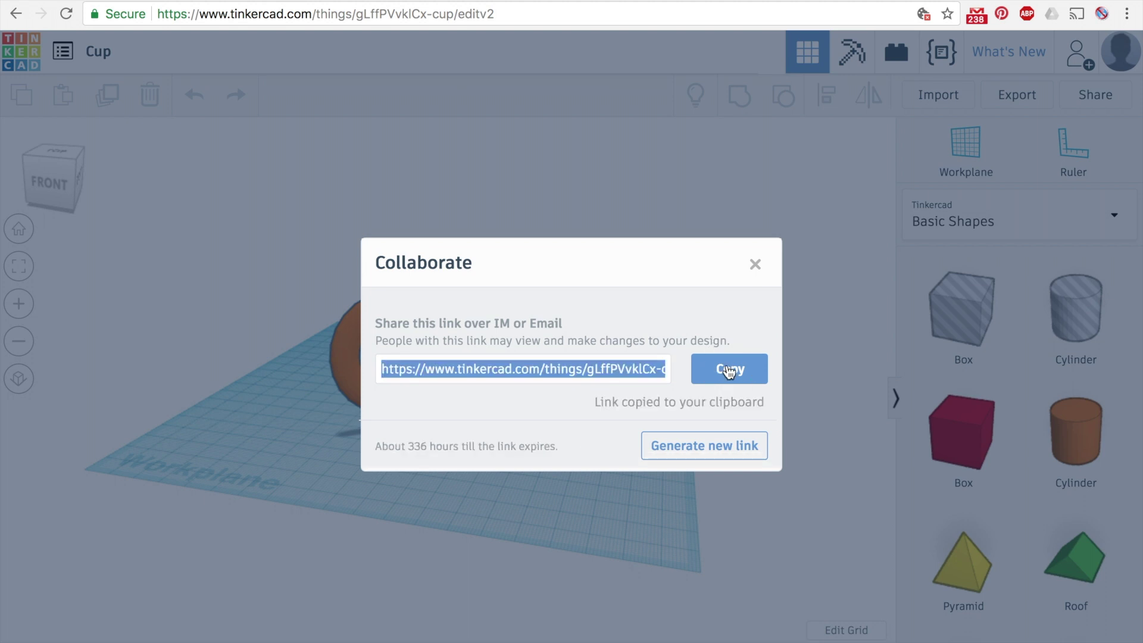